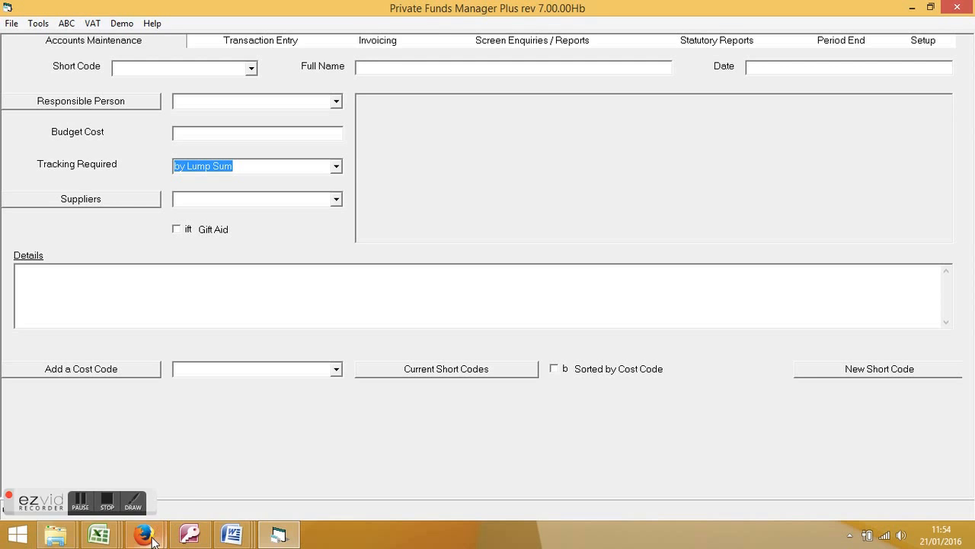
# - Switch to ParentPay in Firefox and open the reports for payment items
pyautogui.moveTo(151, 538)
pyautogui.click(125, 461)
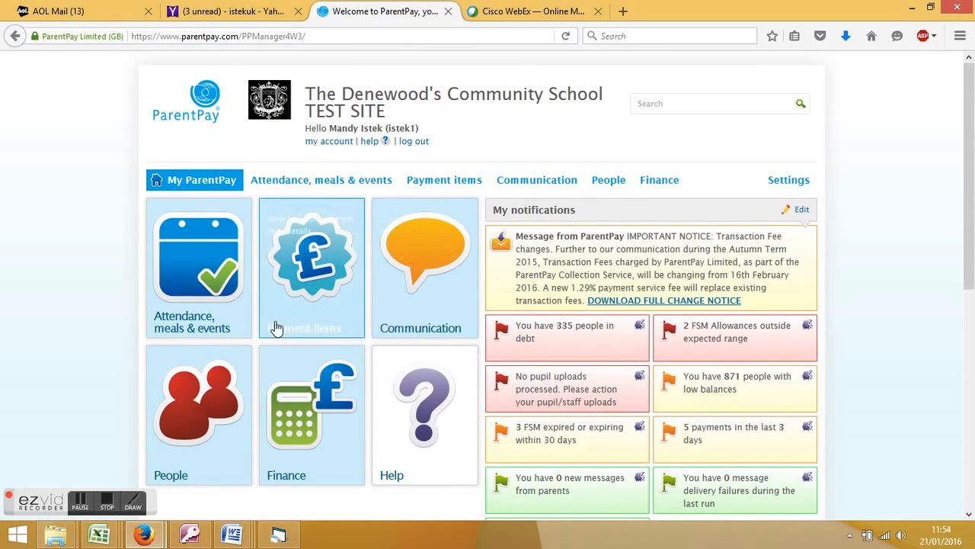
pyautogui.click(316, 244)
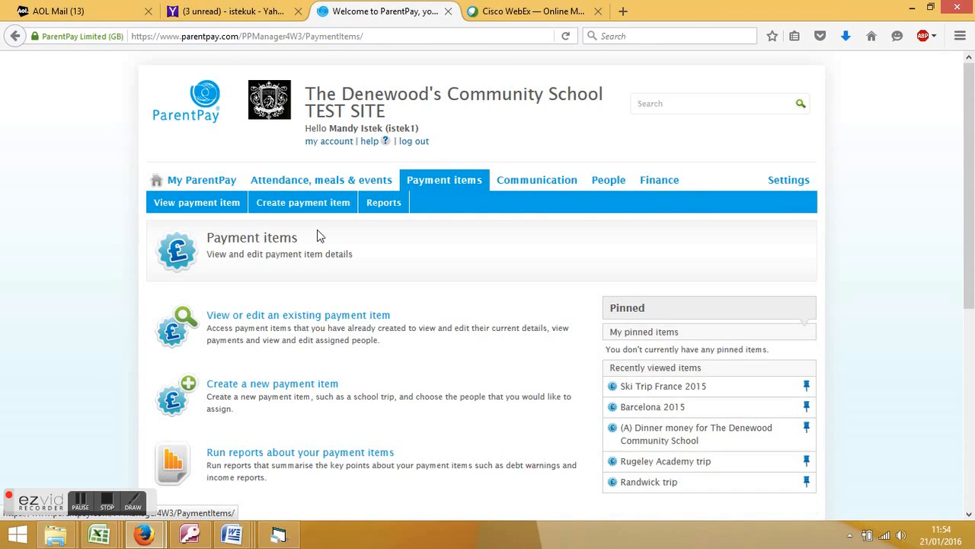
pyautogui.click(292, 465)
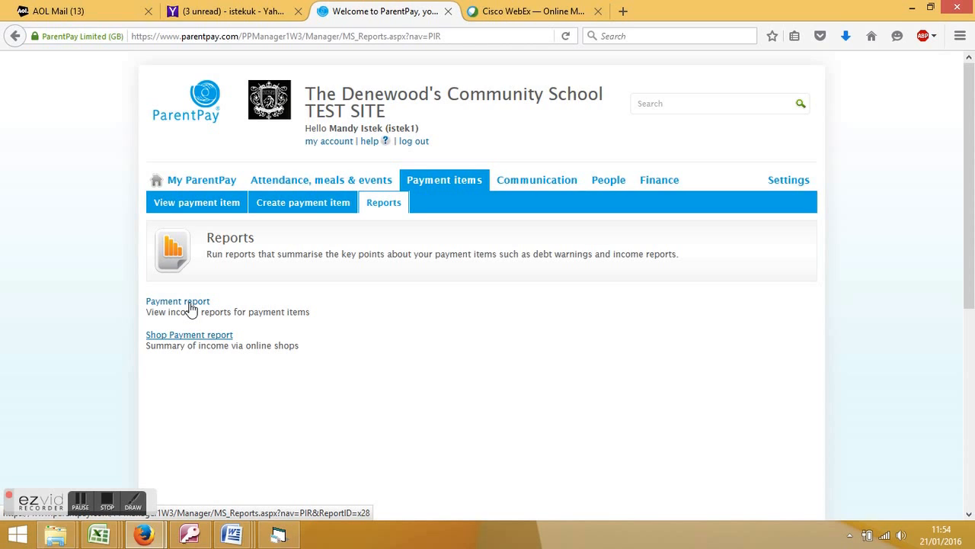
# - Switch to Private Funds Manager Plus and review the bank statement transactions of the OL - Online Payments holding a/c
pyautogui.click(290, 537)
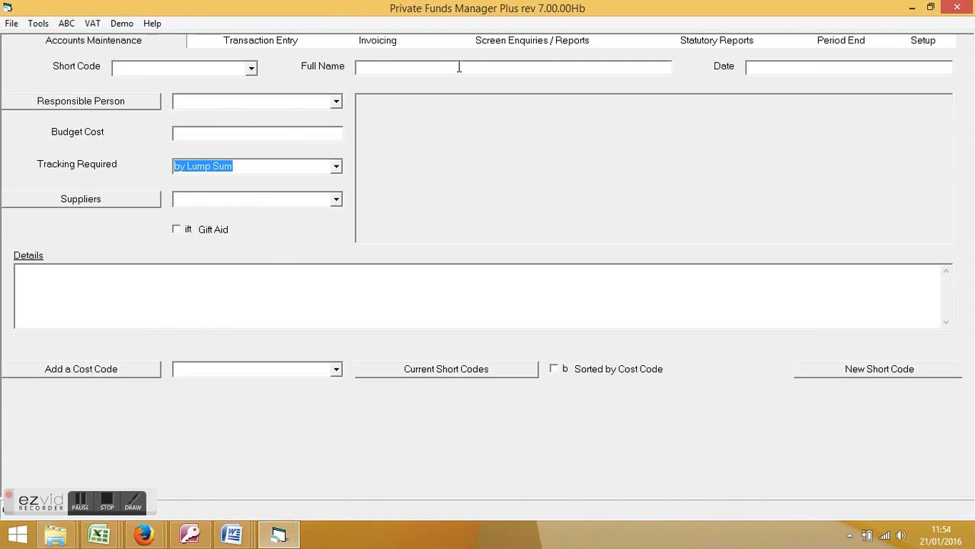
pyautogui.click(272, 41)
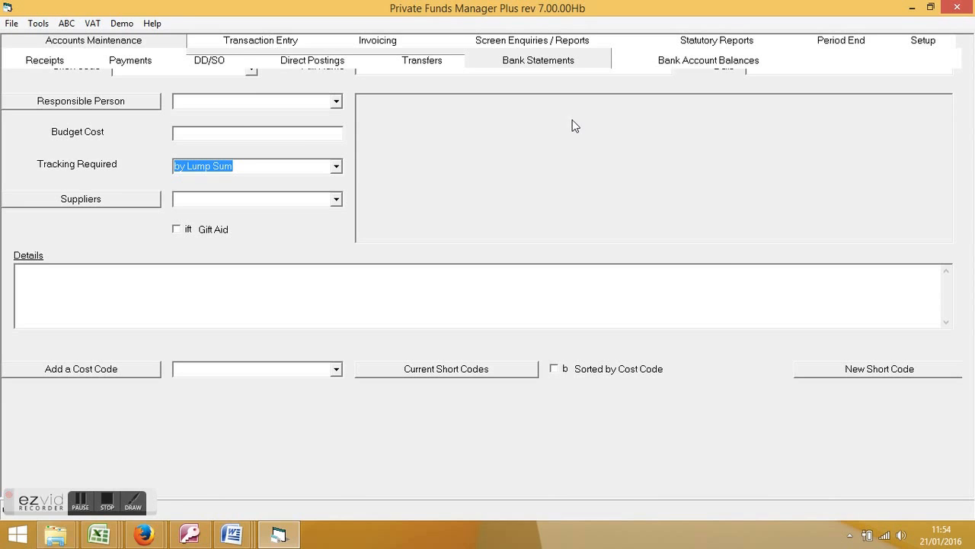
pyautogui.click(543, 60)
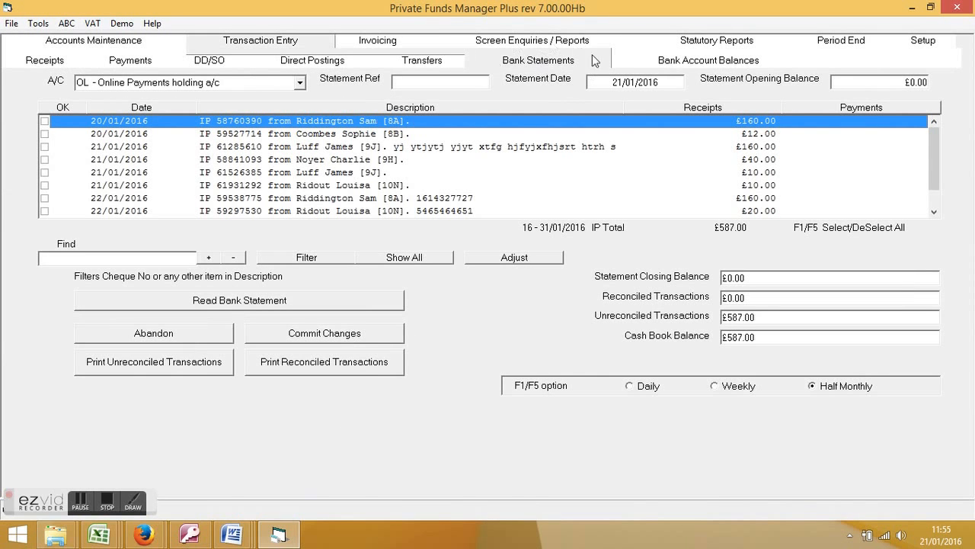
pyautogui.click(302, 84)
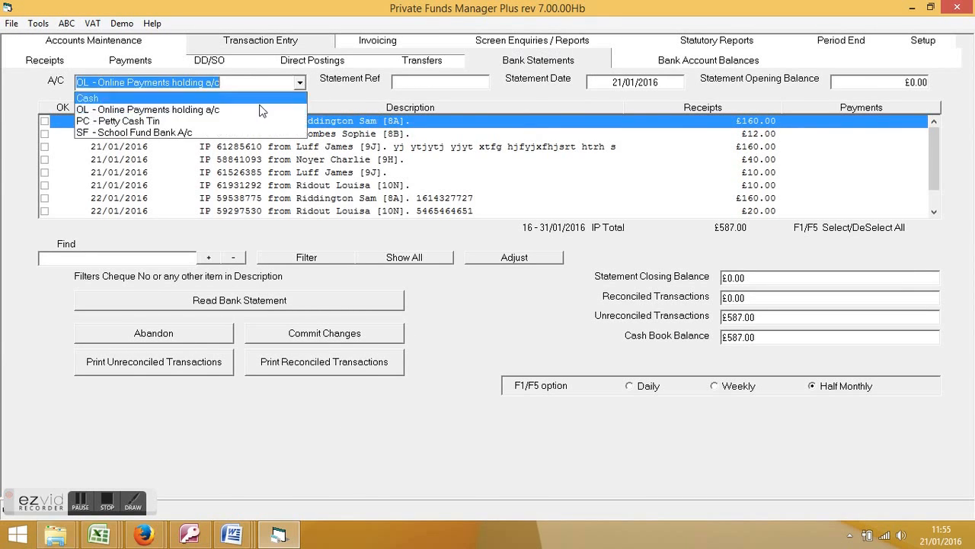
pyautogui.click(238, 109)
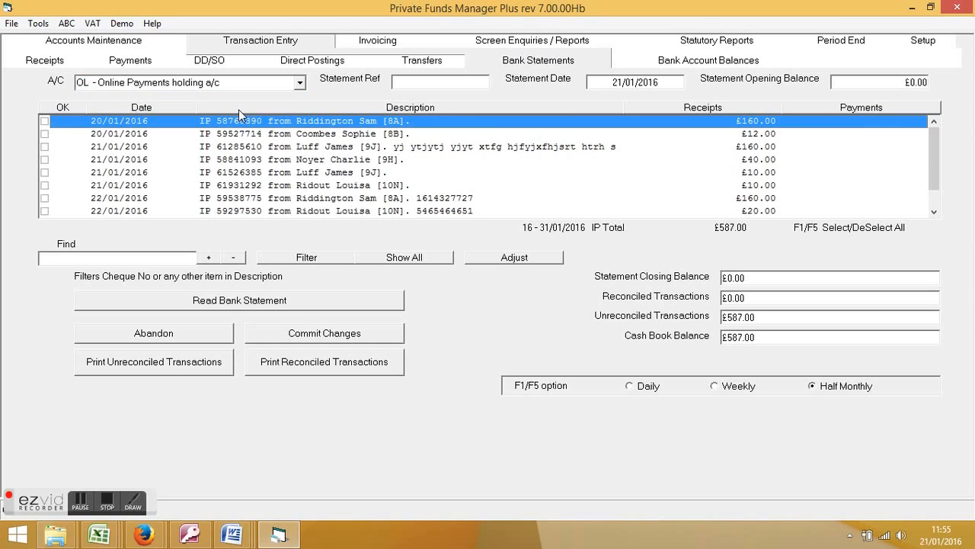
pyautogui.click(933, 213)
pyautogui.click(934, 213)
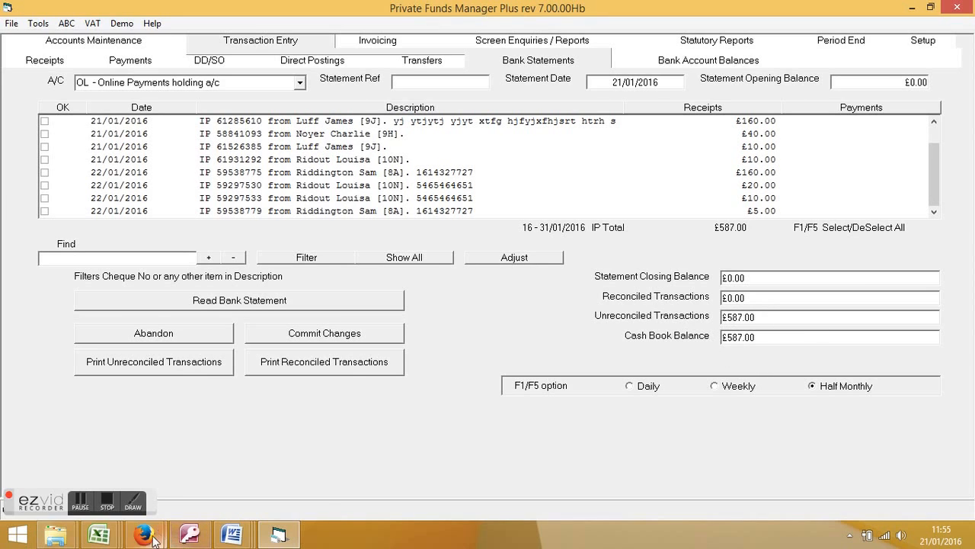
# - Switch back to ParentPay in Firefox and open the Collection service statements report from the finance reports
pyautogui.moveTo(151, 537)
pyautogui.click(114, 456)
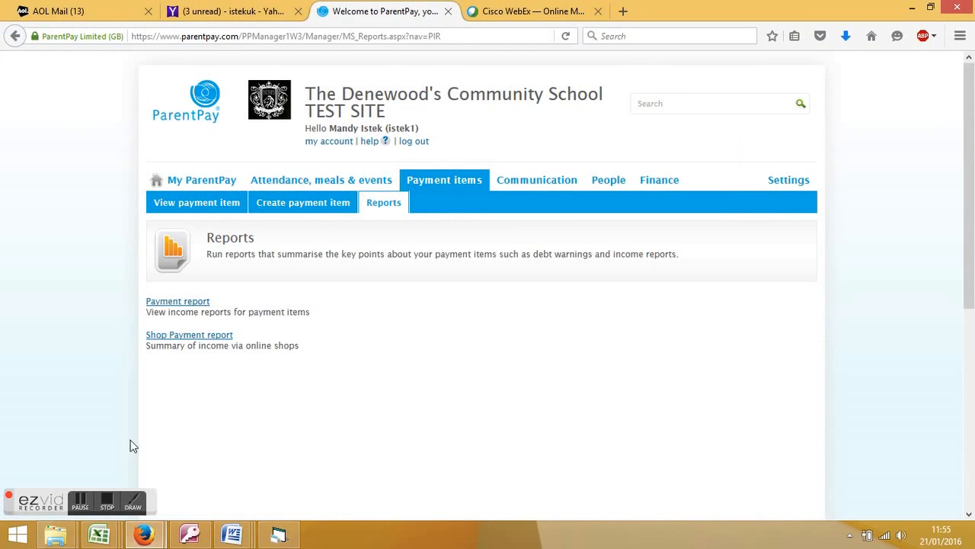
pyautogui.click(660, 181)
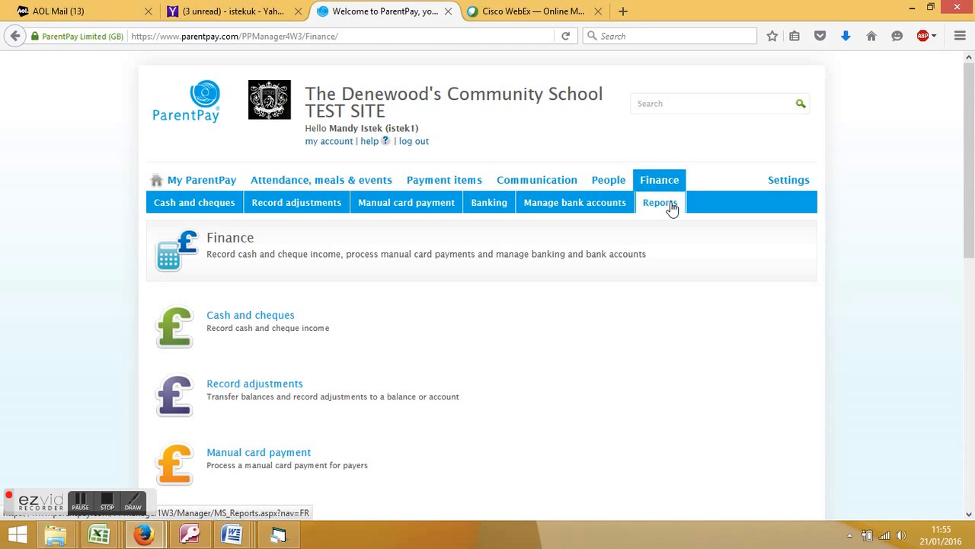
pyautogui.click(672, 201)
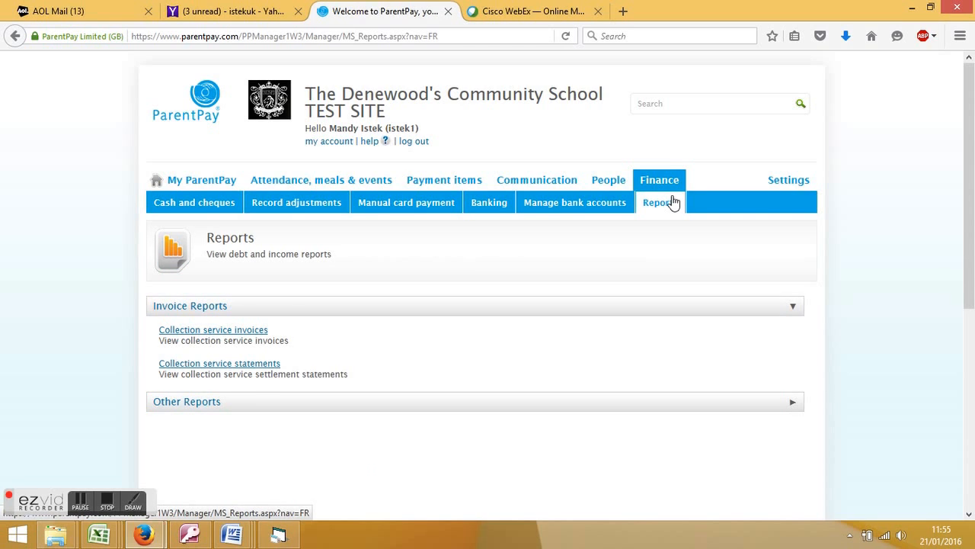
pyautogui.click(244, 368)
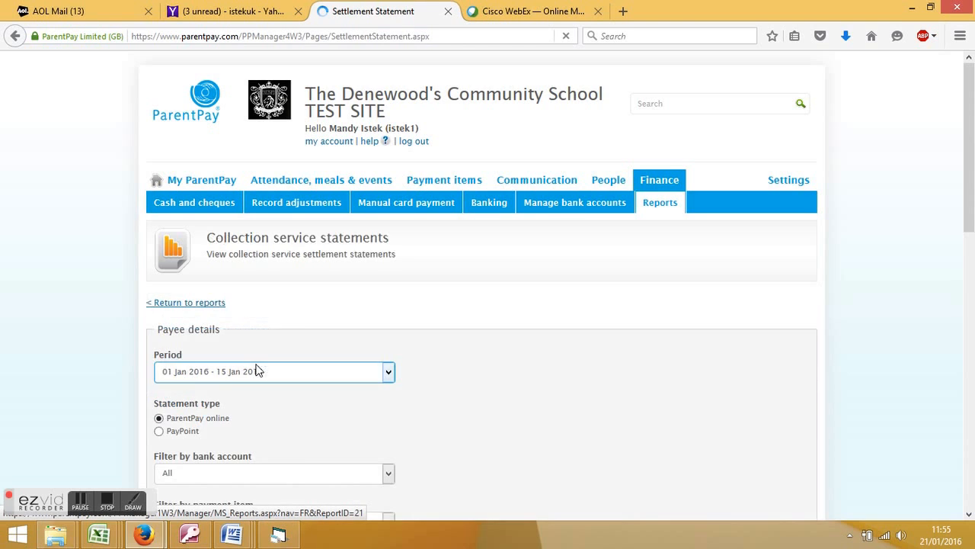
# - Set the settlement statement period to 01 Jan 2016 - 15 Jan 2016 and filter by the Deanwood School Fund bank account
pyautogui.click(387, 372)
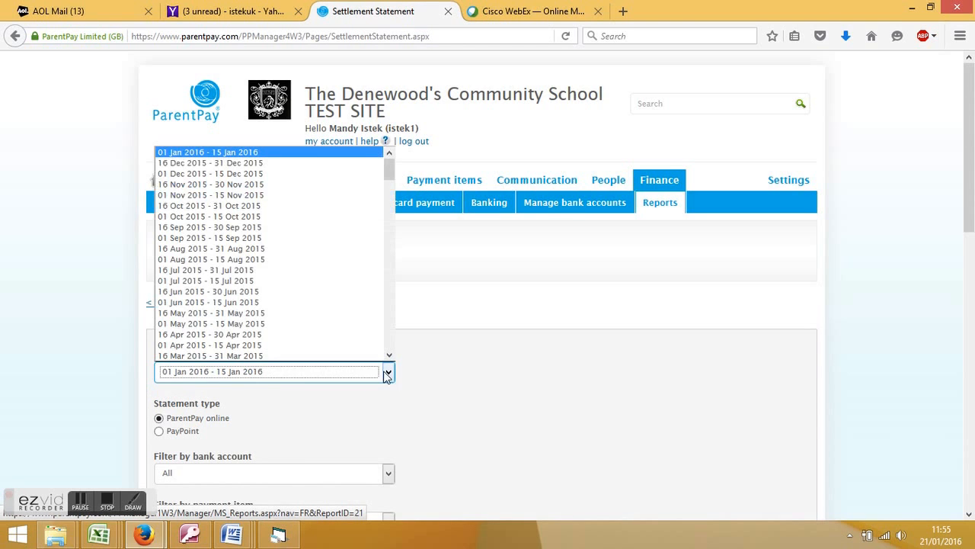
pyautogui.click(254, 154)
pyautogui.click(387, 474)
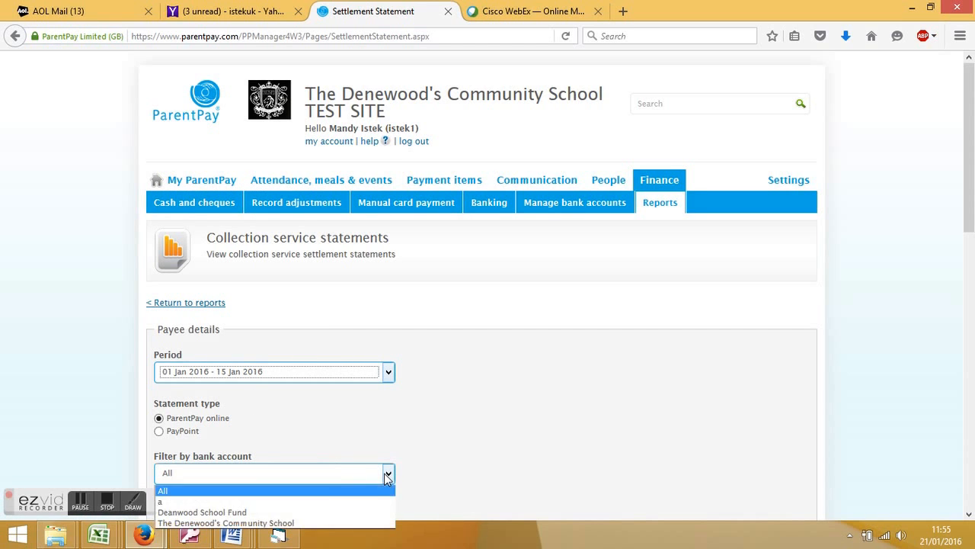
pyautogui.click(275, 512)
pyautogui.scroll(-1, 481, 431)
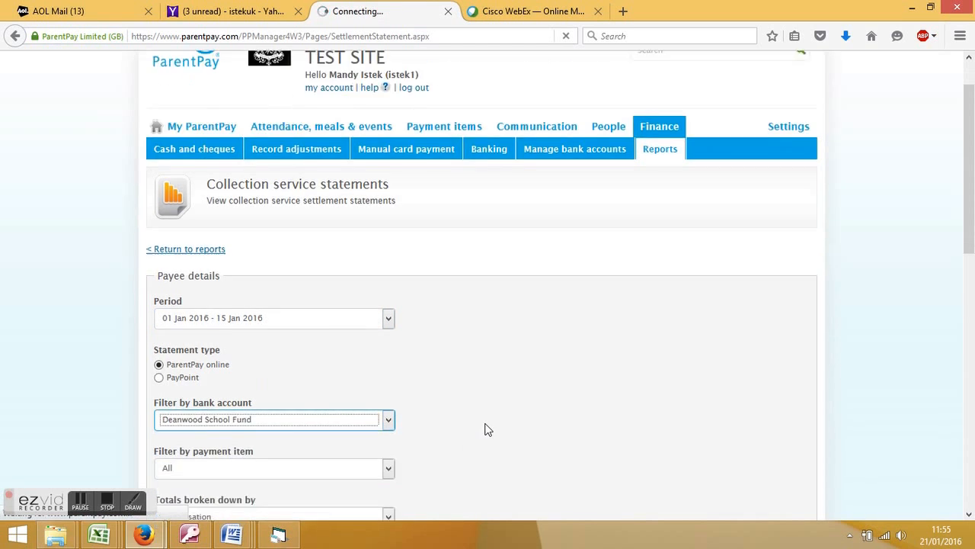
pyautogui.scroll(-4, 487, 429)
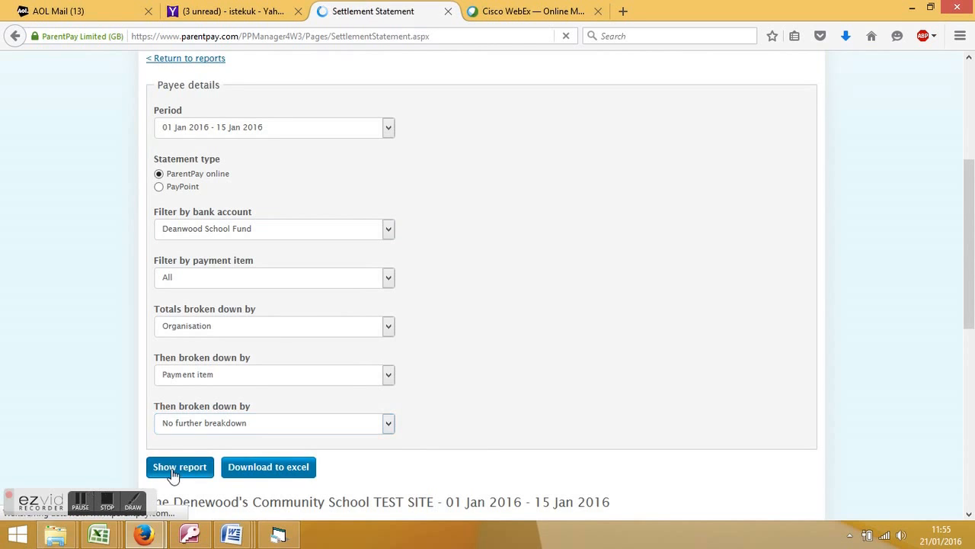
pyautogui.scroll(-5, 520, 403)
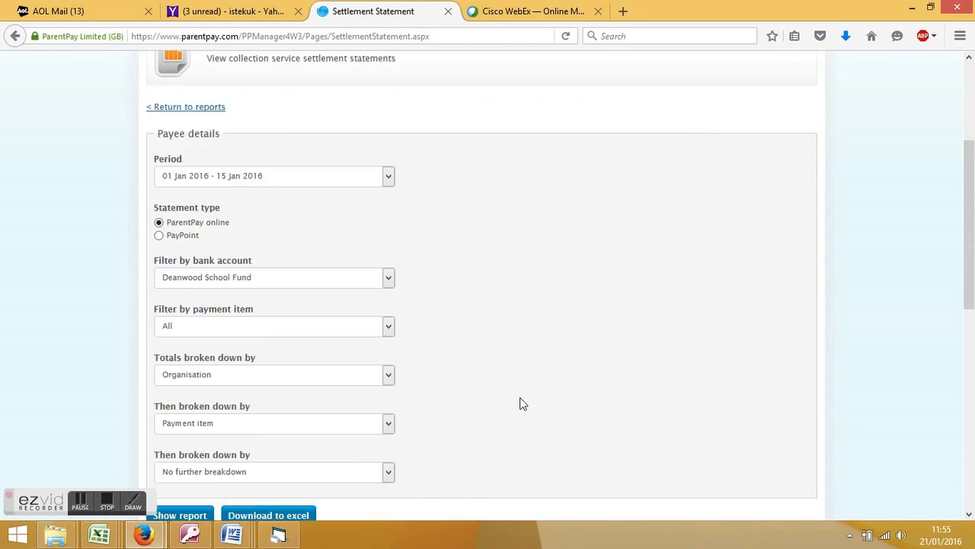
pyautogui.scroll(3, 297, 301)
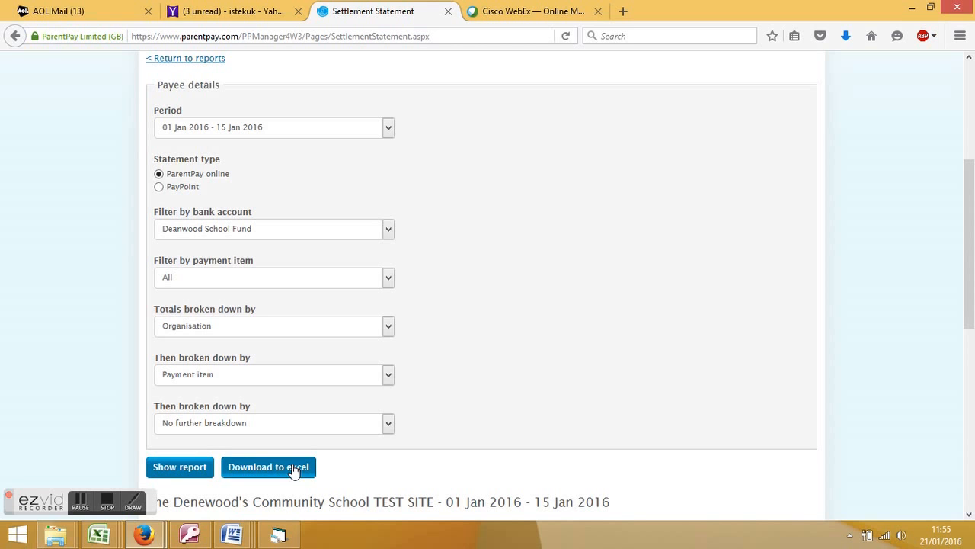
# - Switch to the Settlement statement workbook in Excel and fill the Paid less refunds total in E6 with yellow
pyautogui.click(100, 534)
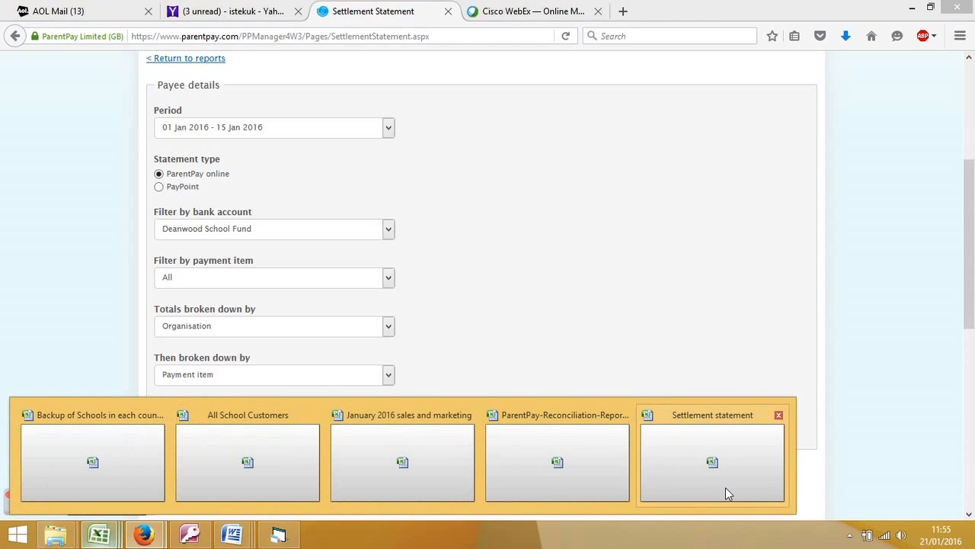
pyautogui.click(696, 455)
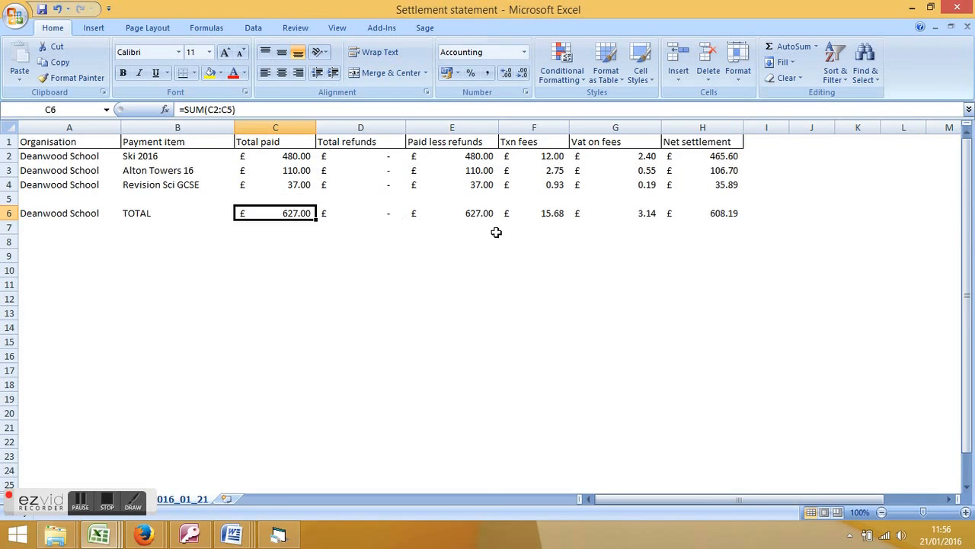
pyautogui.click(483, 213)
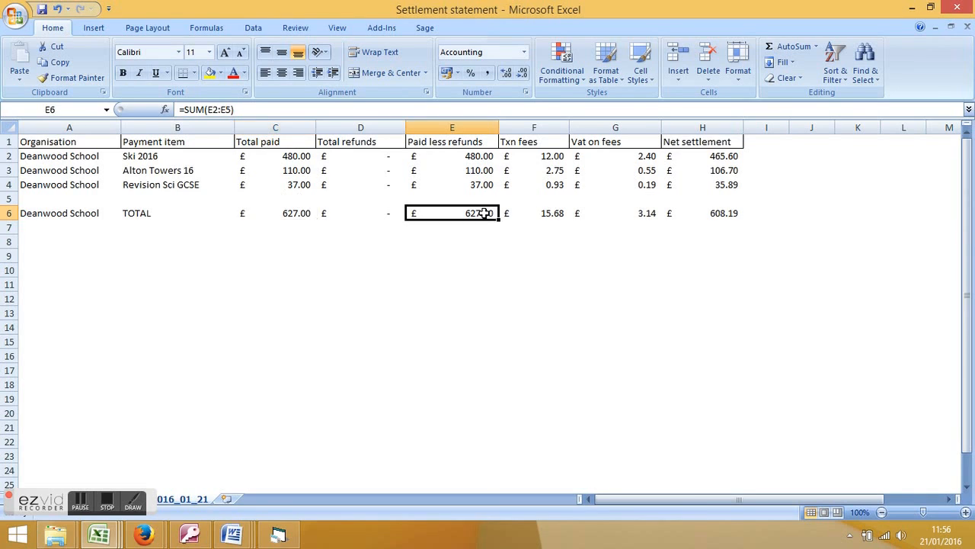
pyautogui.click(208, 72)
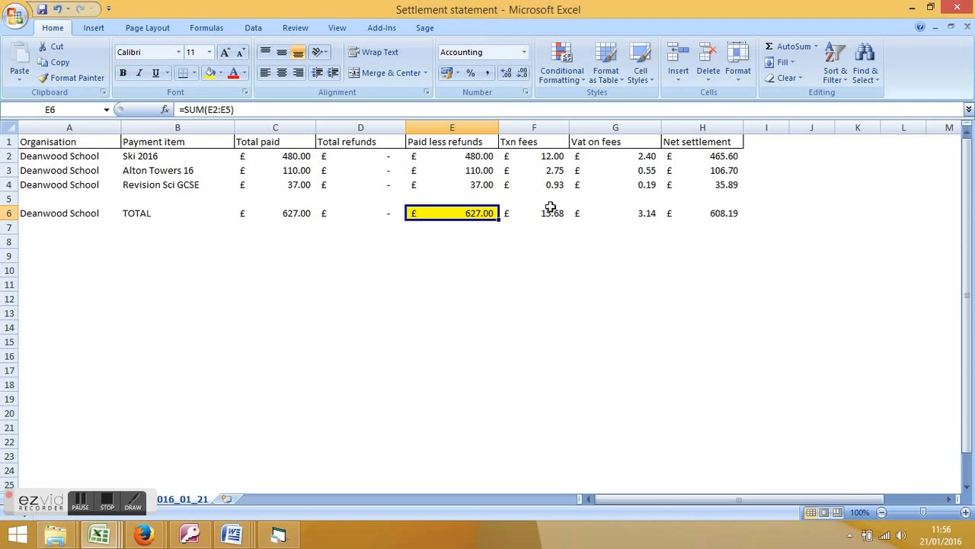
# - Fill the Txn fees and Vat on fees totals in F6:G6 with red
pyautogui.moveTo(555, 211); pyautogui.dragTo(585, 225)
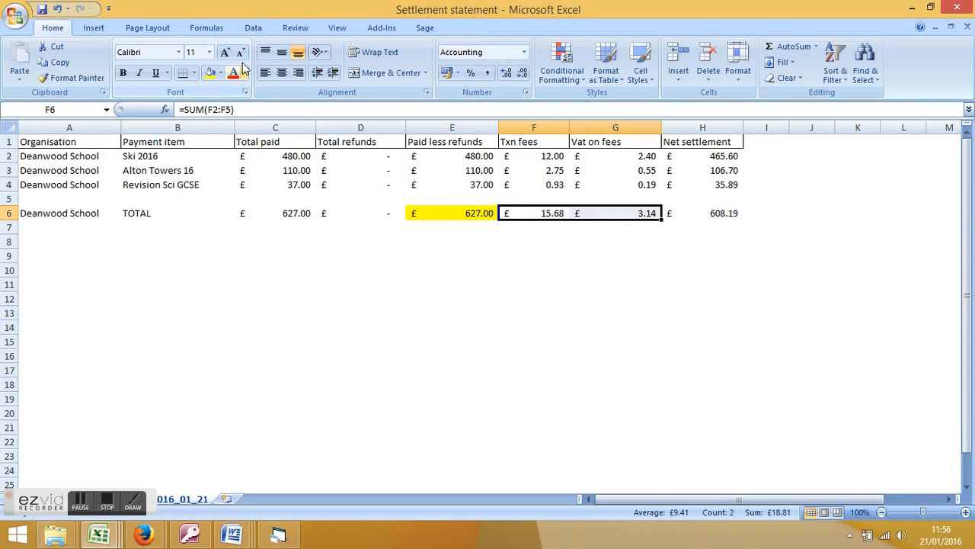
pyautogui.click(220, 72)
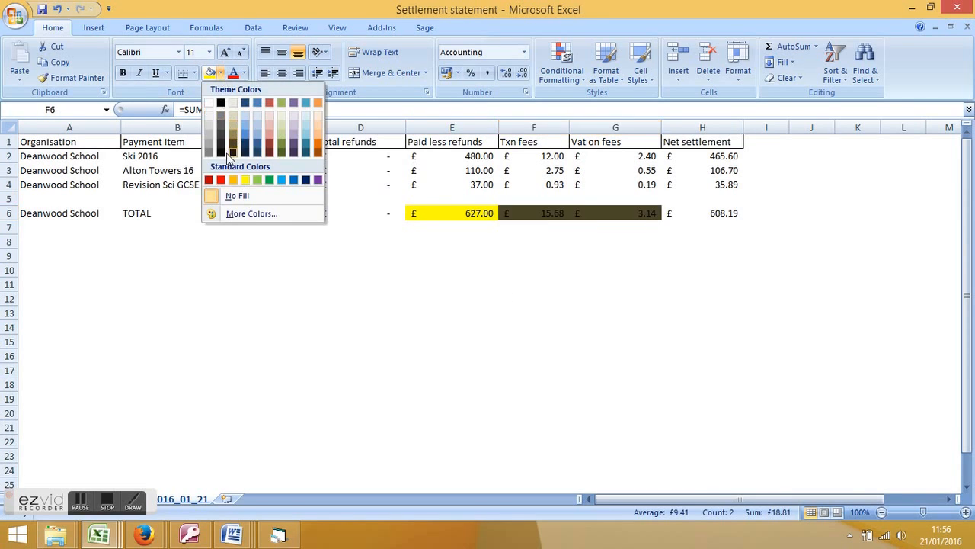
pyautogui.click(221, 180)
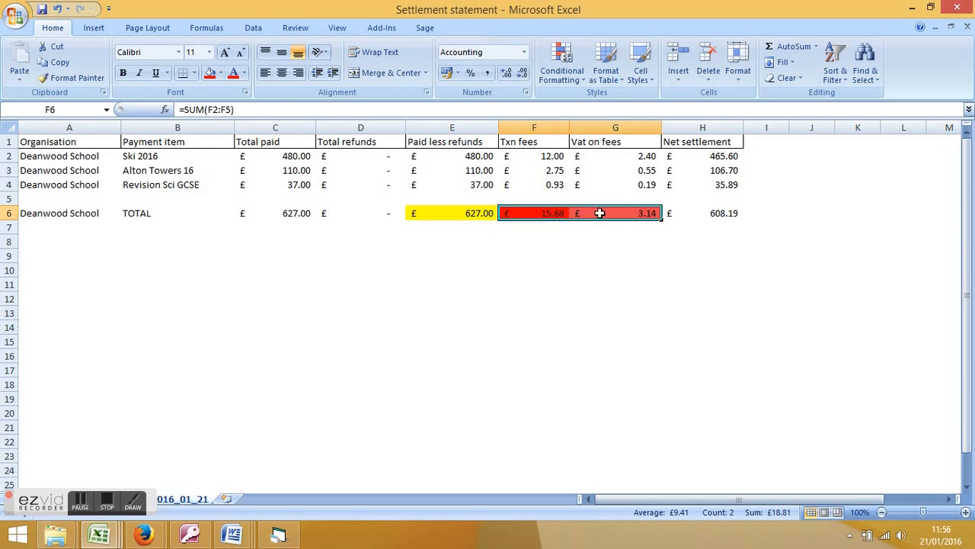
pyautogui.click(623, 270)
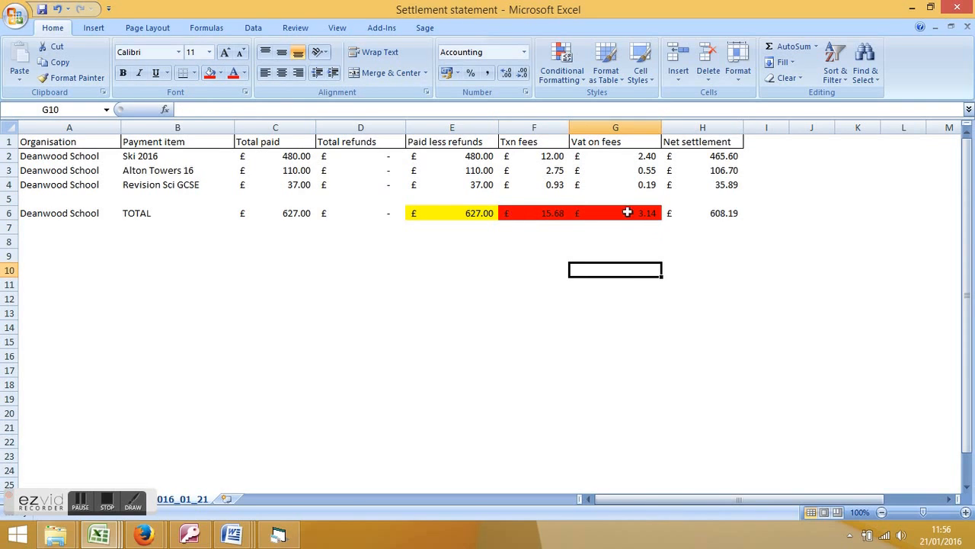
# - Fill the Net settlement total in H6 with light green
pyautogui.click(728, 213)
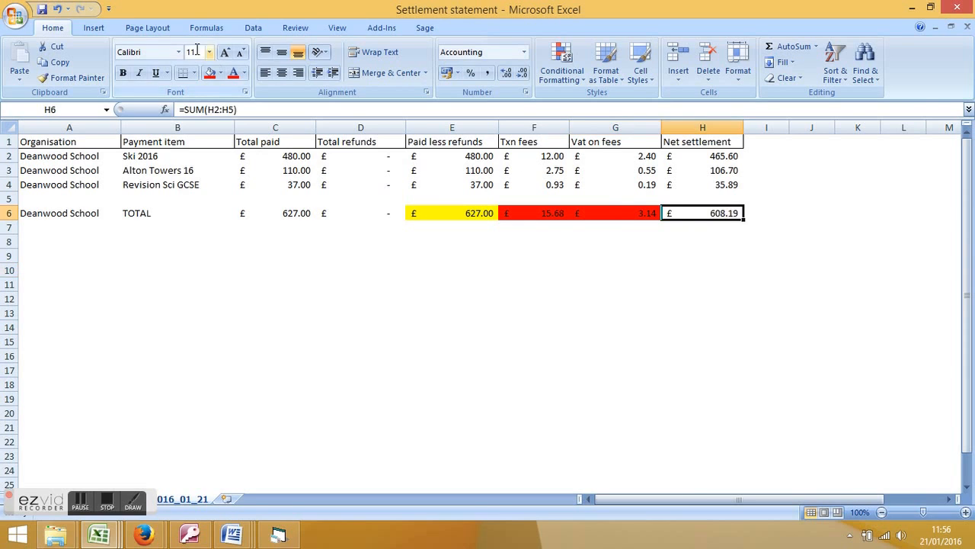
pyautogui.click(221, 74)
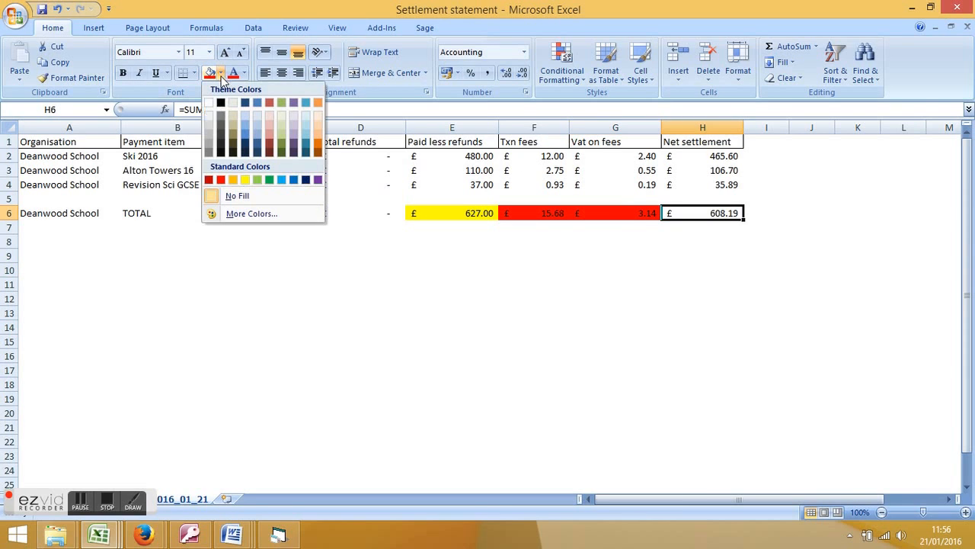
pyautogui.click(258, 179)
pyautogui.click(710, 257)
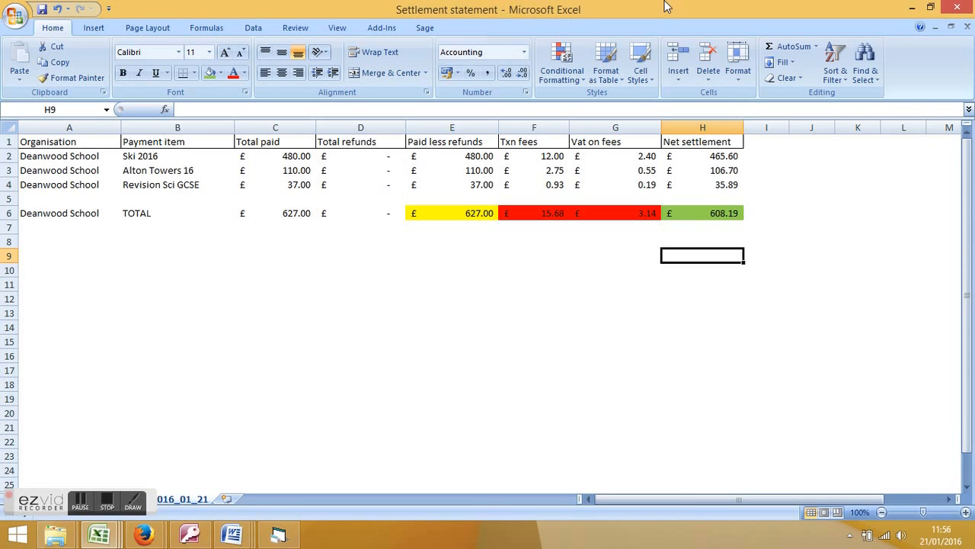
# - In Private Funds Manager Plus, prepare a 608.19 bank transfer from OL - Online Payments holding a/c to SF - School Fund Bank A/c, reference Settlement 1-15/1/16
pyautogui.click(296, 542)
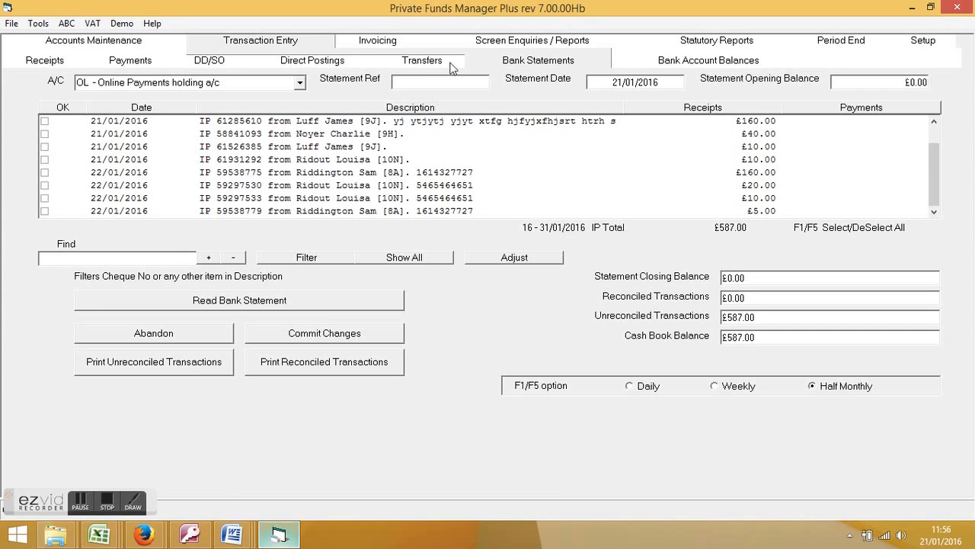
pyautogui.click(441, 65)
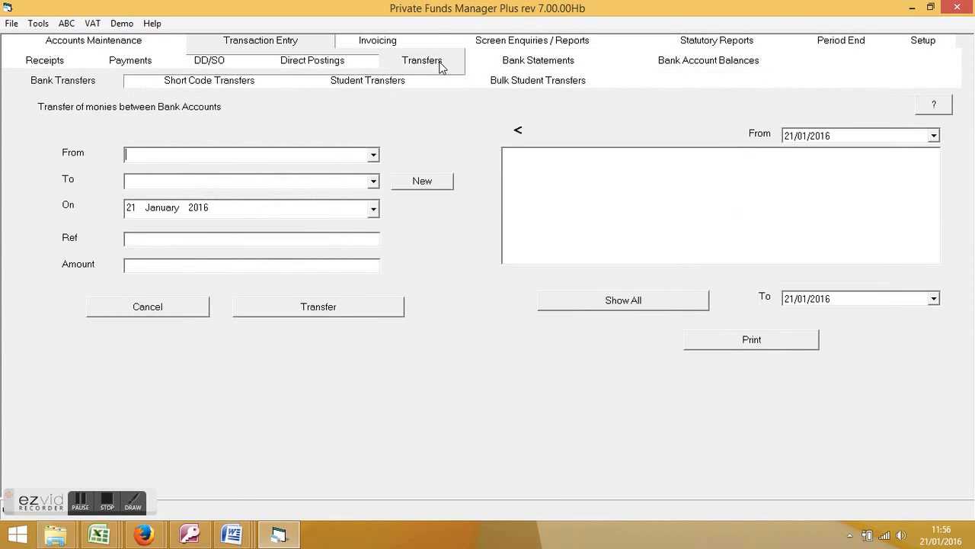
pyautogui.click(375, 156)
pyautogui.click(363, 181)
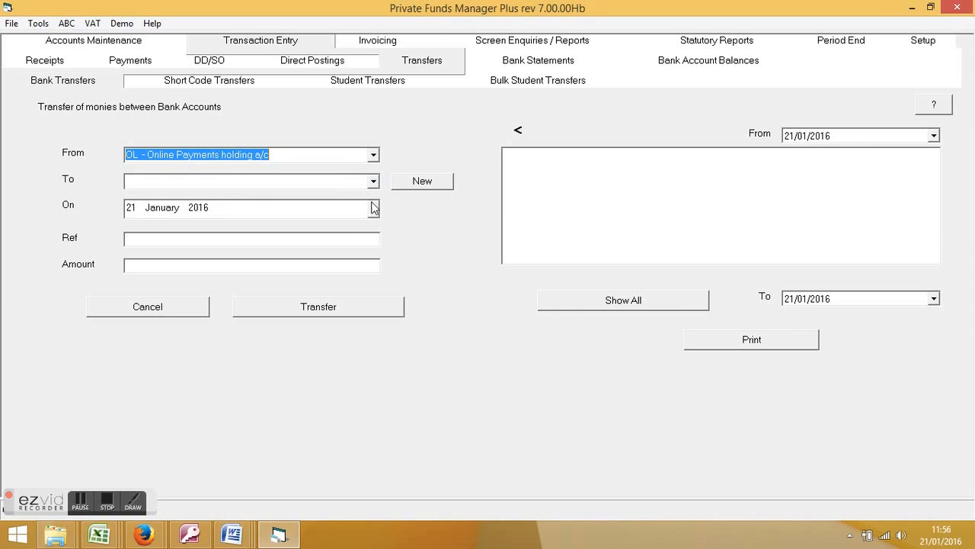
pyautogui.click(374, 182)
pyautogui.click(353, 231)
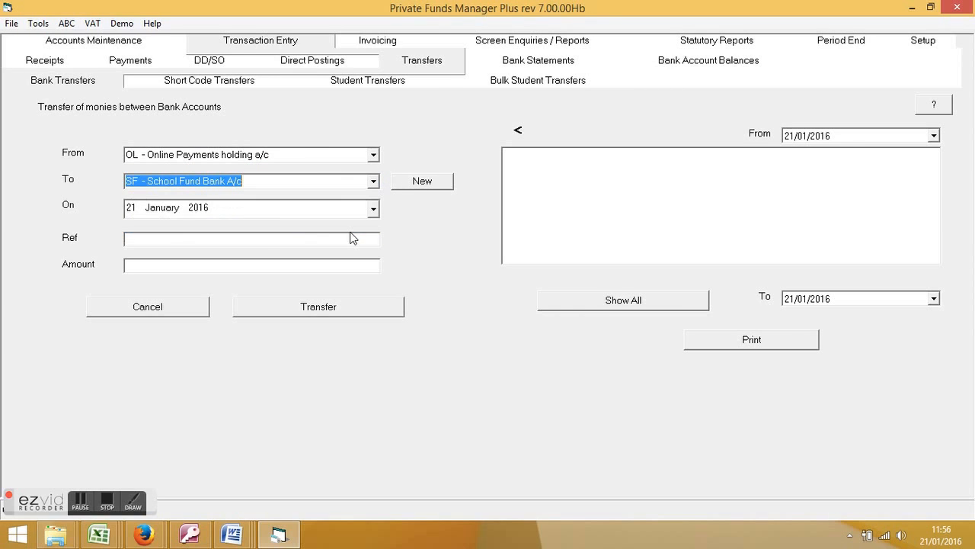
pyautogui.click(172, 238)
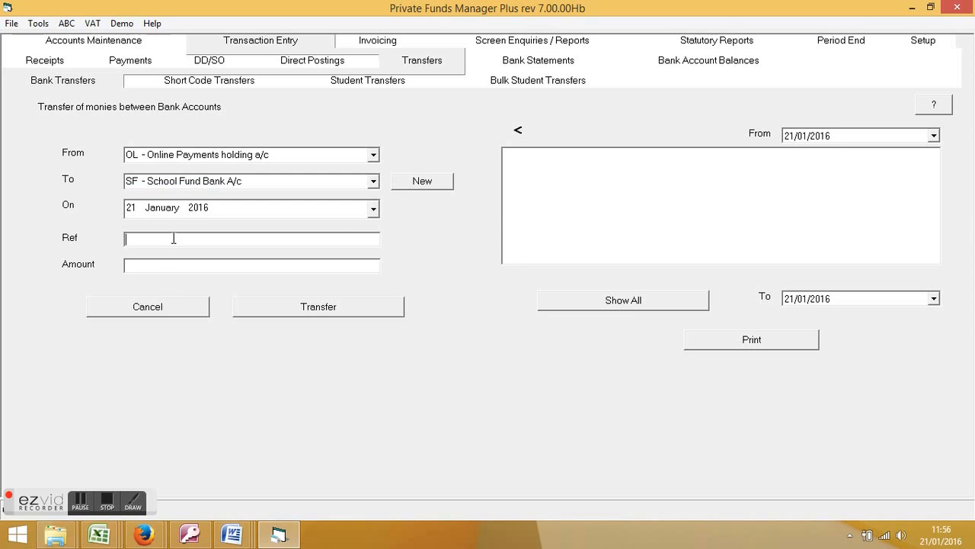
pyautogui.write('Settlement 1-15/1/16')
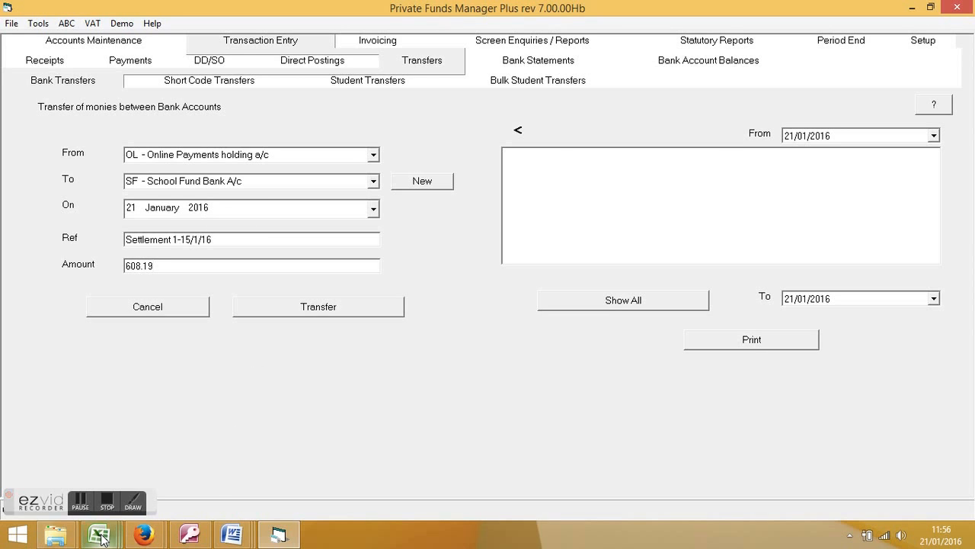
# - Check the transfer amount against the Net settlement total in H6 of the Excel workbook, and confirm the transfer in Private Funds Manager Plus
pyautogui.moveTo(102, 537)
pyautogui.click(712, 457)
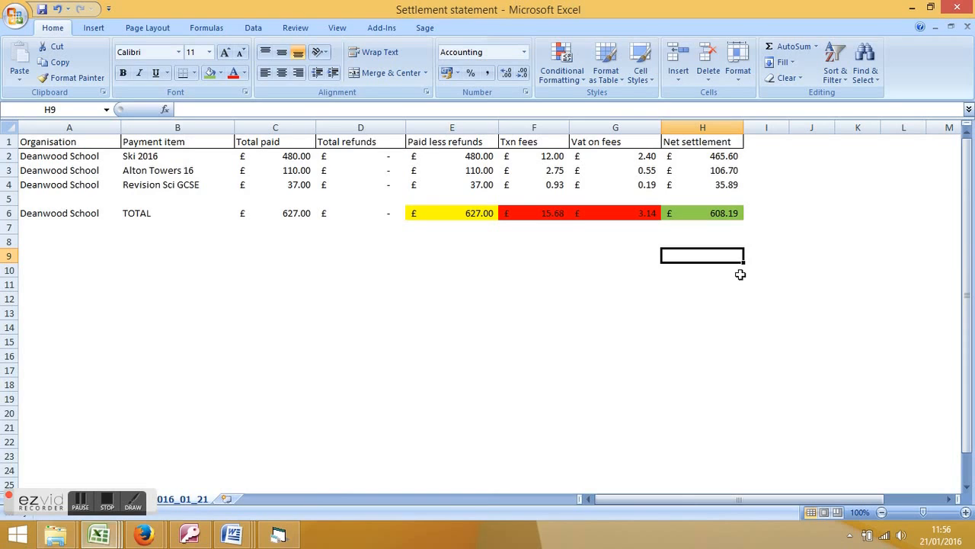
pyautogui.click(704, 211)
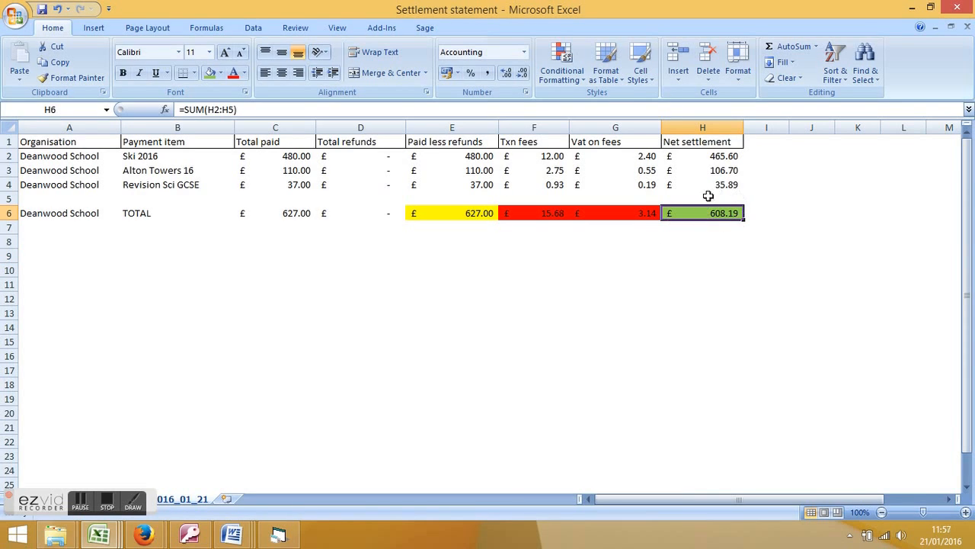
pyautogui.click(282, 536)
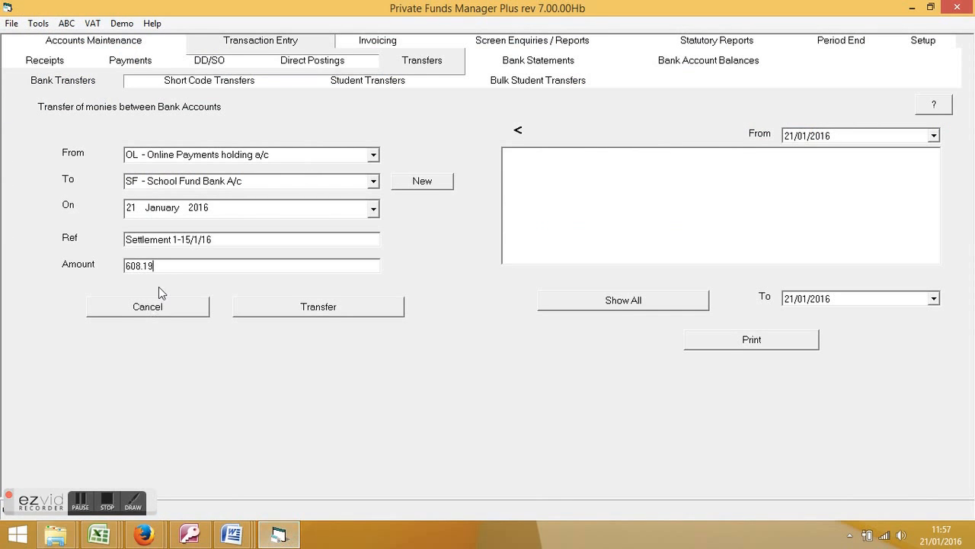
pyautogui.click(326, 314)
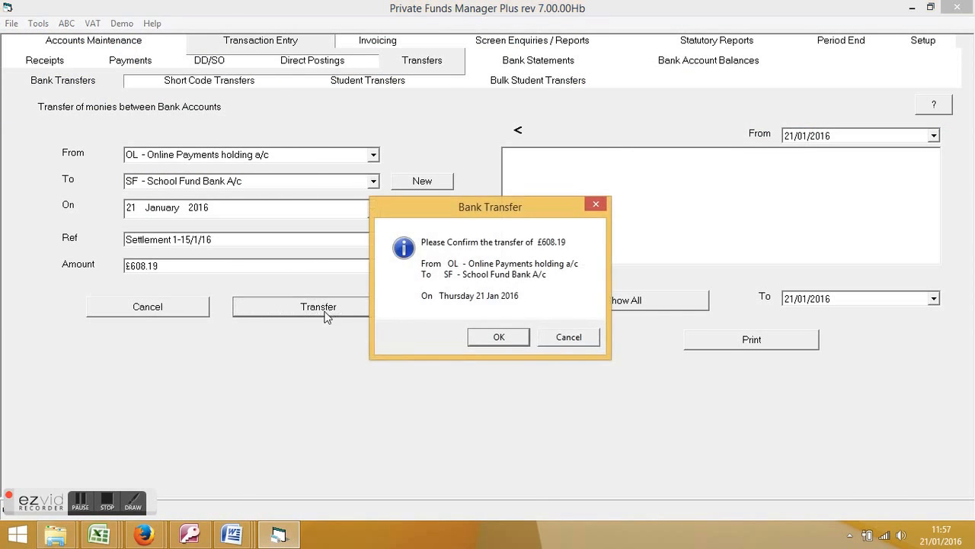
pyautogui.click(502, 337)
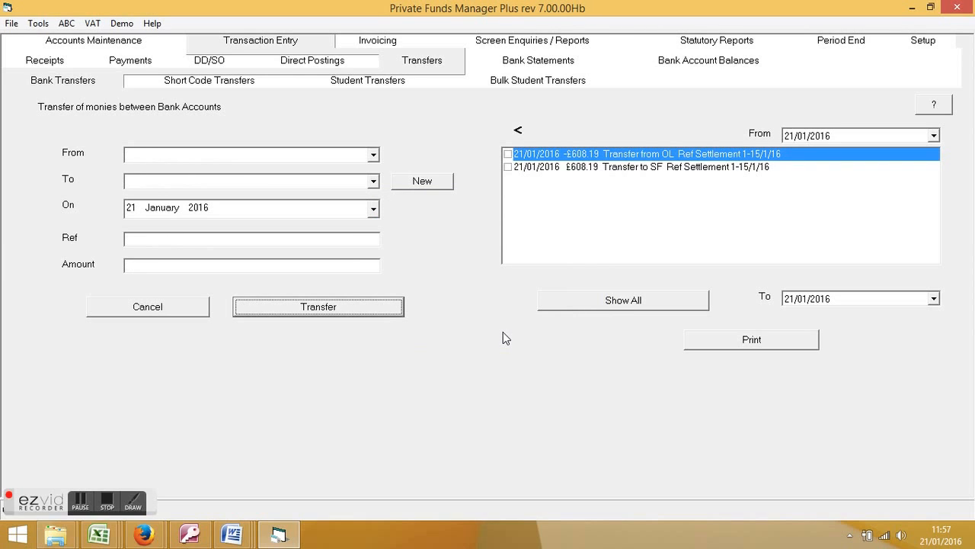
# - Set up a short code PPFEES with the full name Parentpay Fees in accounts maintenance
pyautogui.click(139, 43)
pyautogui.write('PPFEES')
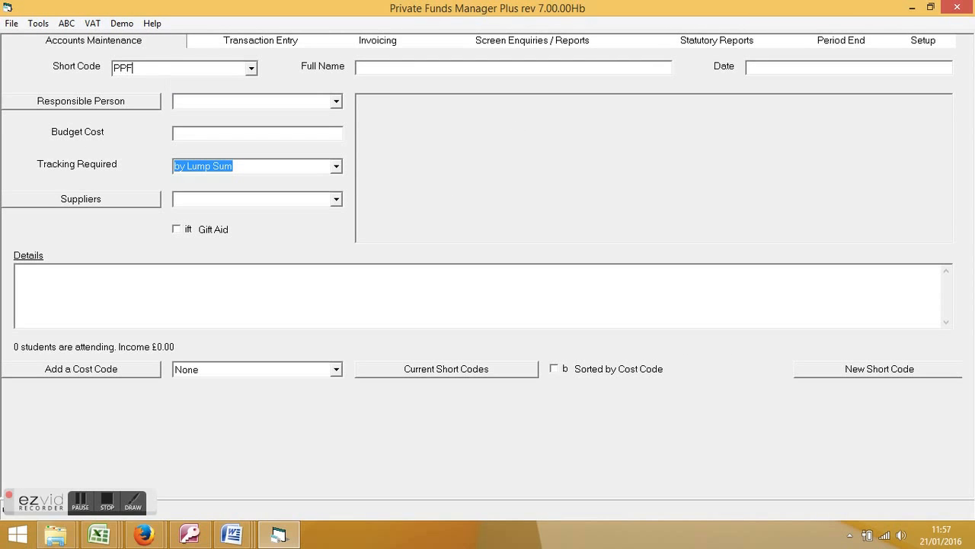
pyautogui.press('Tab')
pyautogui.write('Pa')
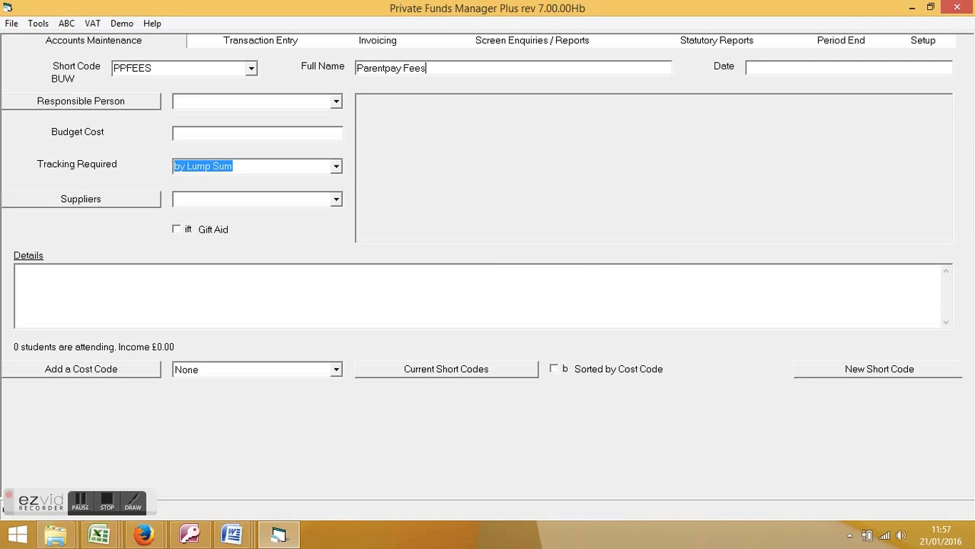
# - Start a direct payment posting line for the short code PPFEES
pyautogui.click(290, 44)
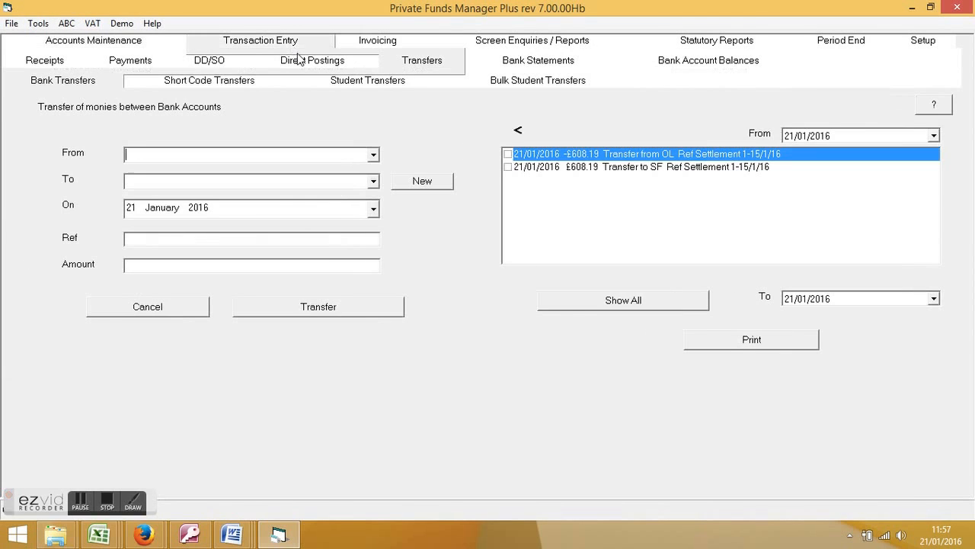
pyautogui.click(308, 69)
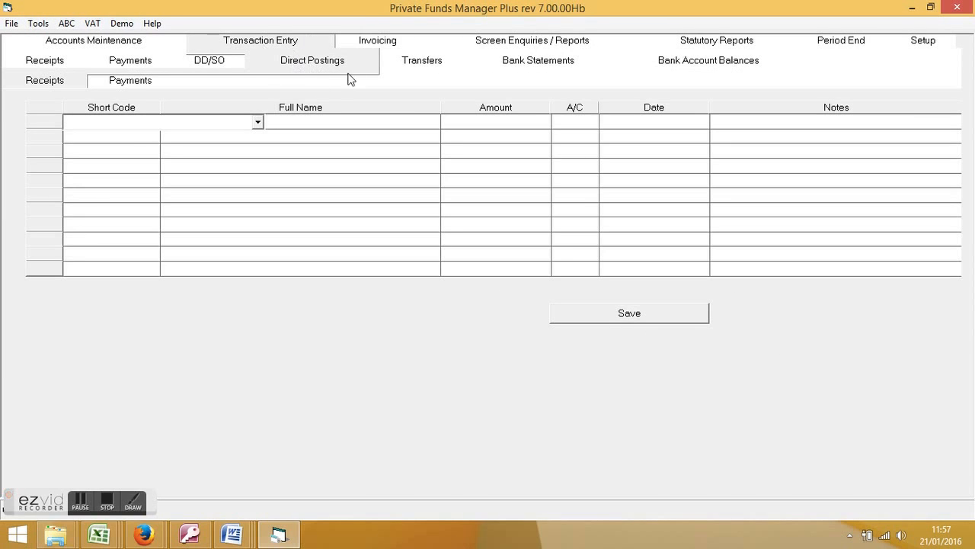
pyautogui.click(135, 84)
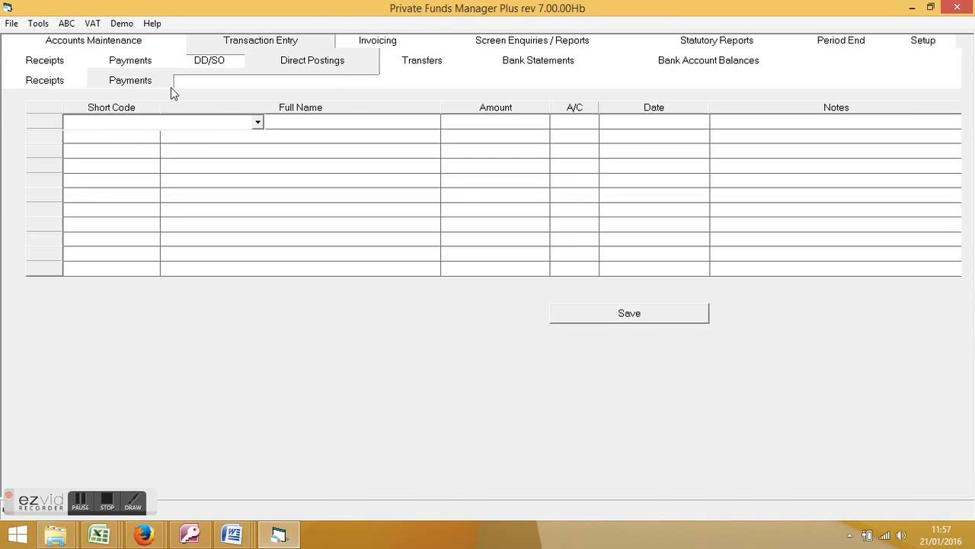
pyautogui.write('PPFEES')
pyautogui.press('Tab')
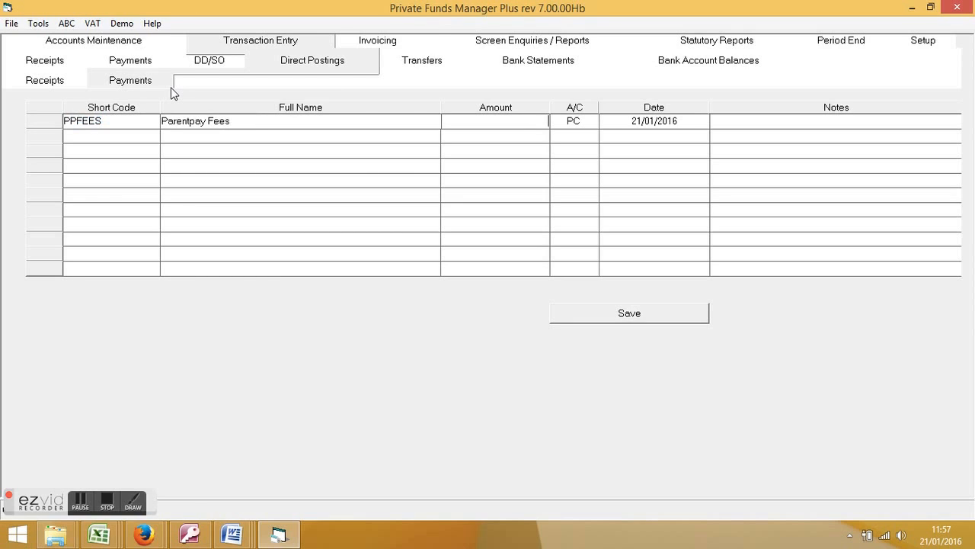
# - Give the first PPFEES payment line the amount 15.68, account OL and the note PP Fees 1-15/1/16
pyautogui.write('15.68')
pyautogui.press('Tab')
pyautogui.write('OL')
pyautogui.press('Tab')
pyautogui.press('Tab')
pyautogui.write('Fee')
pyautogui.press('BackSpace')
pyautogui.press('BackSpace')
pyautogui.press('BackSpace')
pyautogui.press('BackSpace')
pyautogui.write('PP Fees 1-15/1/16')
pyautogui.press('Return')
# - Add a second PPFEES payment of 3.14 from account OL noted VAT on PP Fees 1-15/1/16, and save both postings
pyautogui.write('PP')
pyautogui.press('Return')
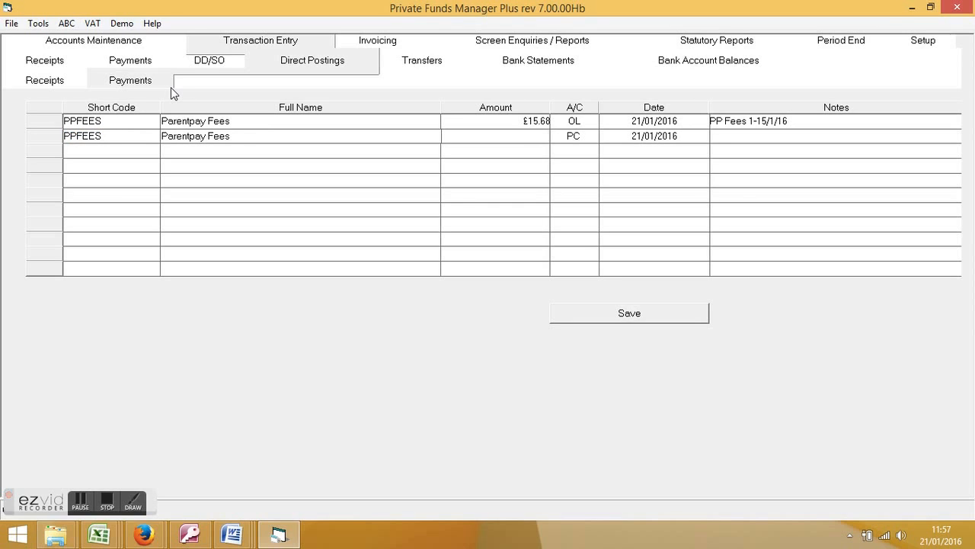
pyautogui.write('3.14')
pyautogui.press('Return')
pyautogui.write('OL')
pyautogui.press('Return')
pyautogui.press('Return')
pyautogui.write('VATRon PP F')
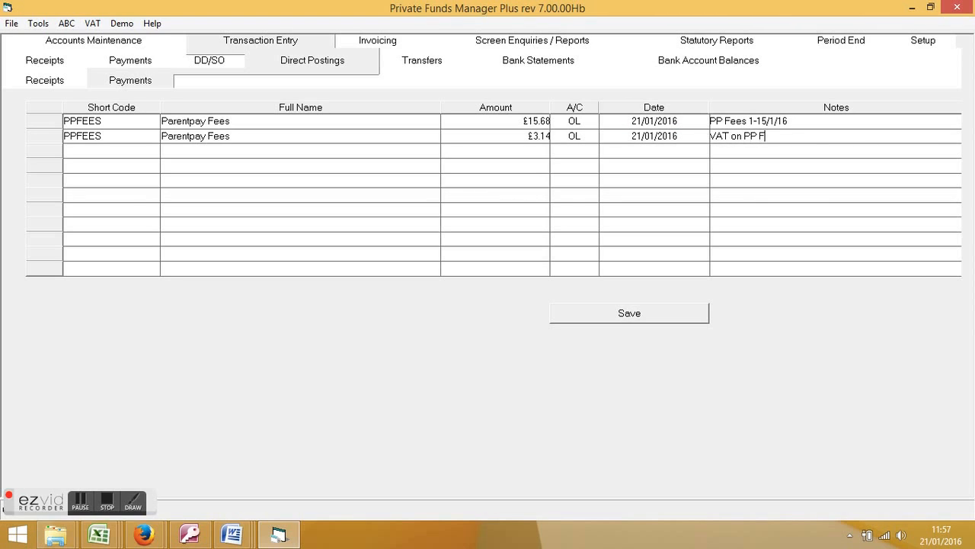
pyautogui.write('ees 1-15/1/16')
pyautogui.click(629, 315)
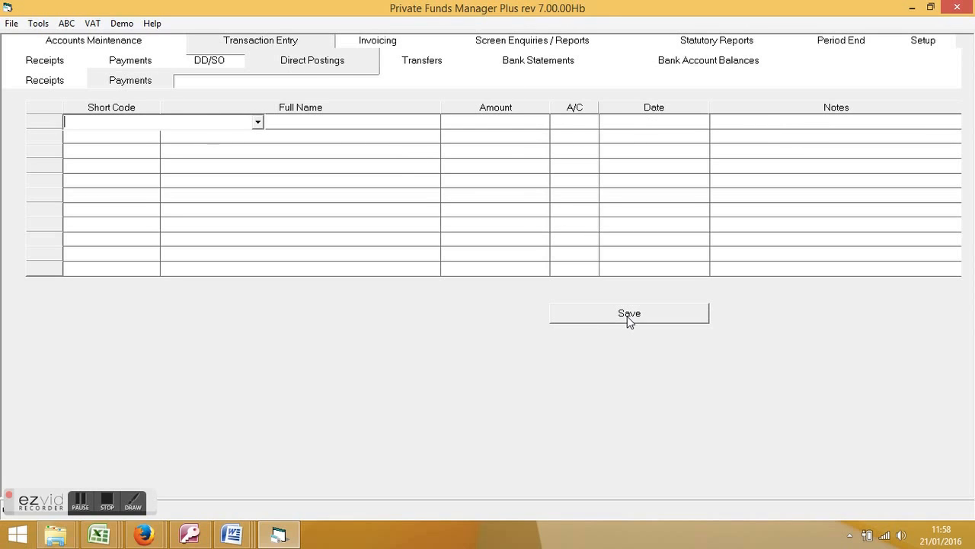
# - On the OL account's bank statement, mark the settlement transfer, the PP Fees payment and the VAT on PP Fees payment as reconciled
pyautogui.click(538, 61)
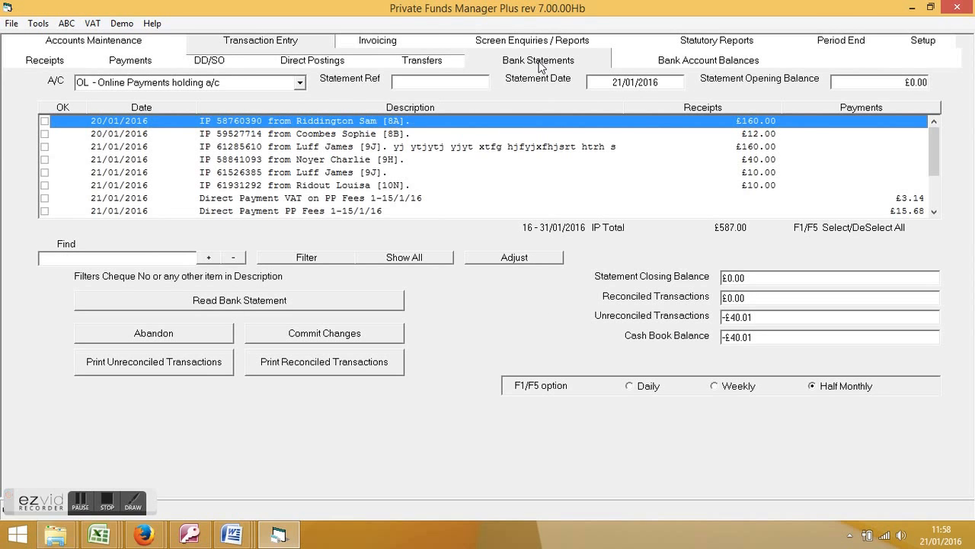
pyautogui.click(300, 83)
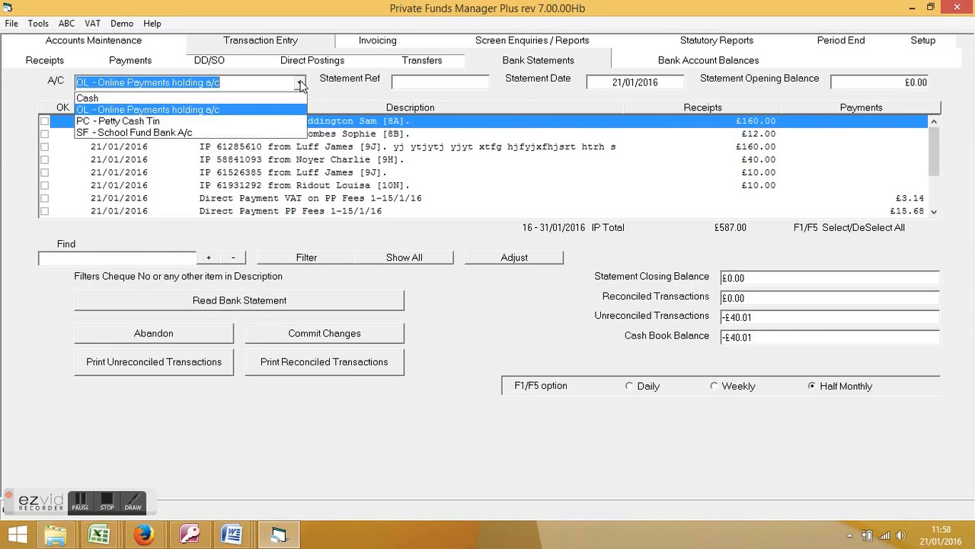
pyautogui.click(190, 109)
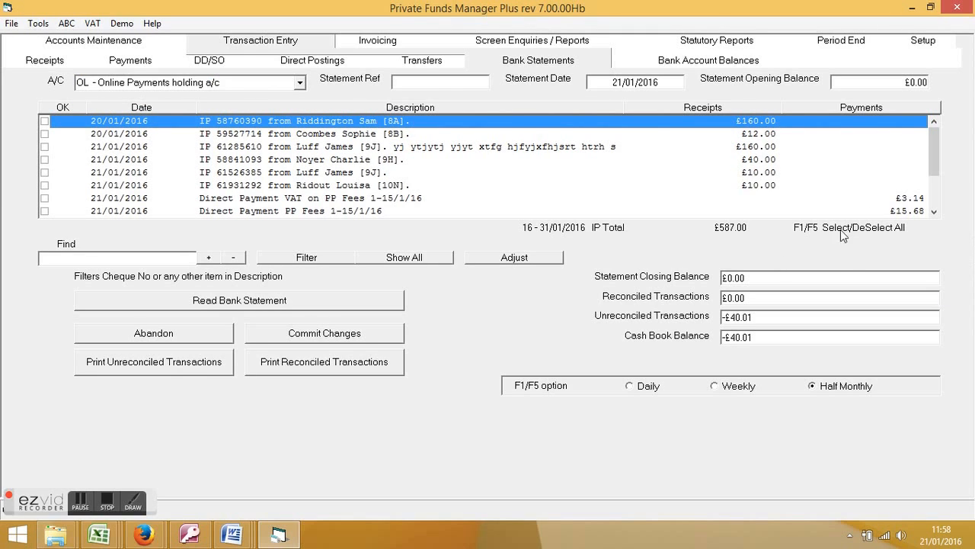
pyautogui.moveTo(936, 161); pyautogui.dragTo(937, 185)
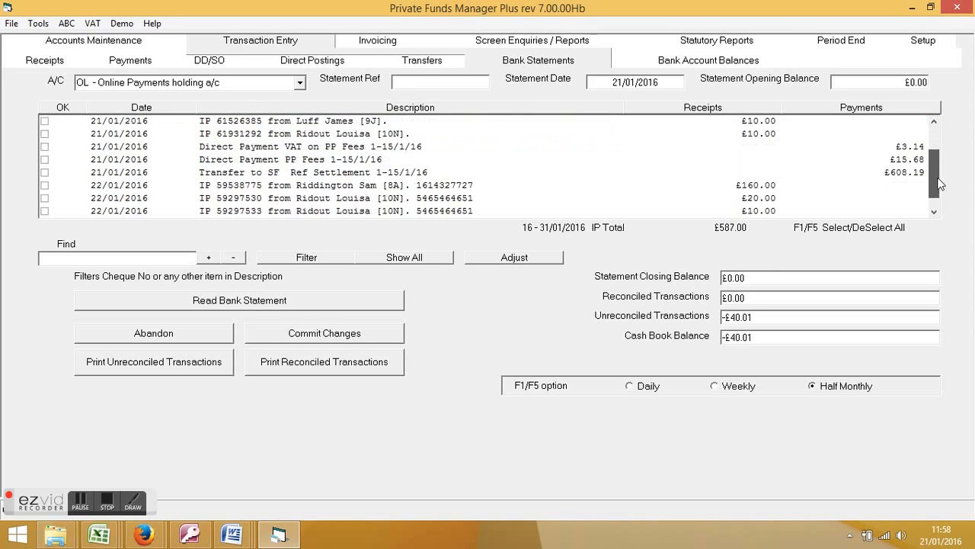
pyautogui.click(45, 173)
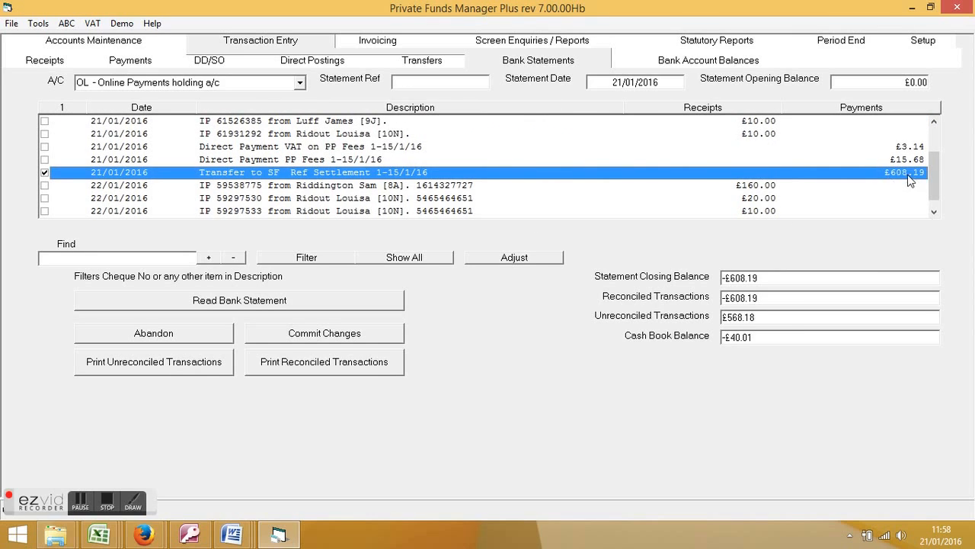
pyautogui.click(45, 160)
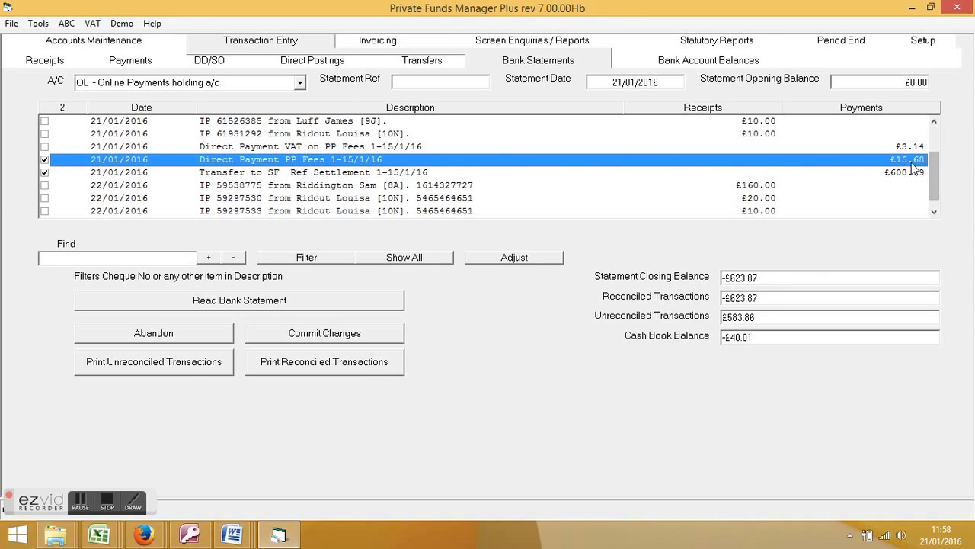
pyautogui.click(45, 147)
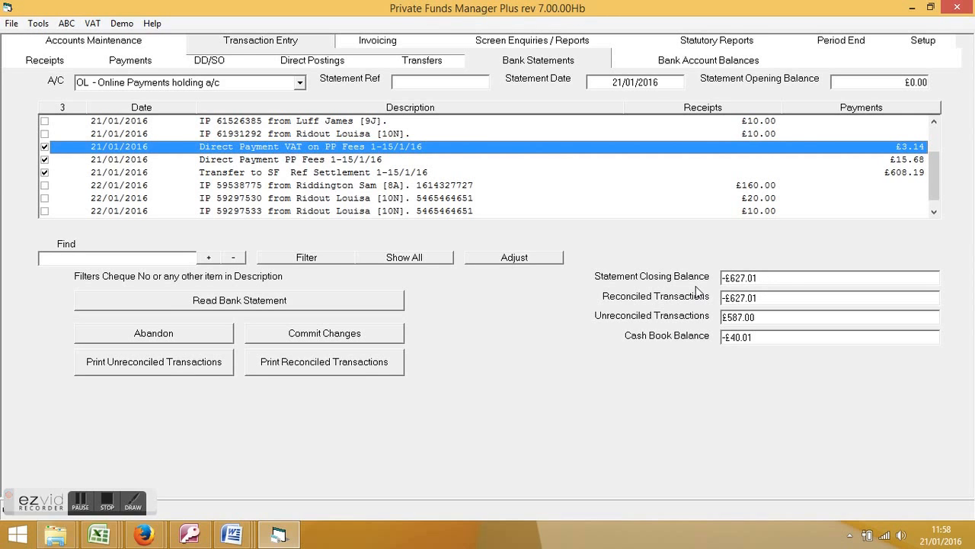
# - Switch to Excel to check the Paid less refunds total in E6, and return to Private Funds Manager Plus
pyautogui.click(99, 533)
pyautogui.click(702, 450)
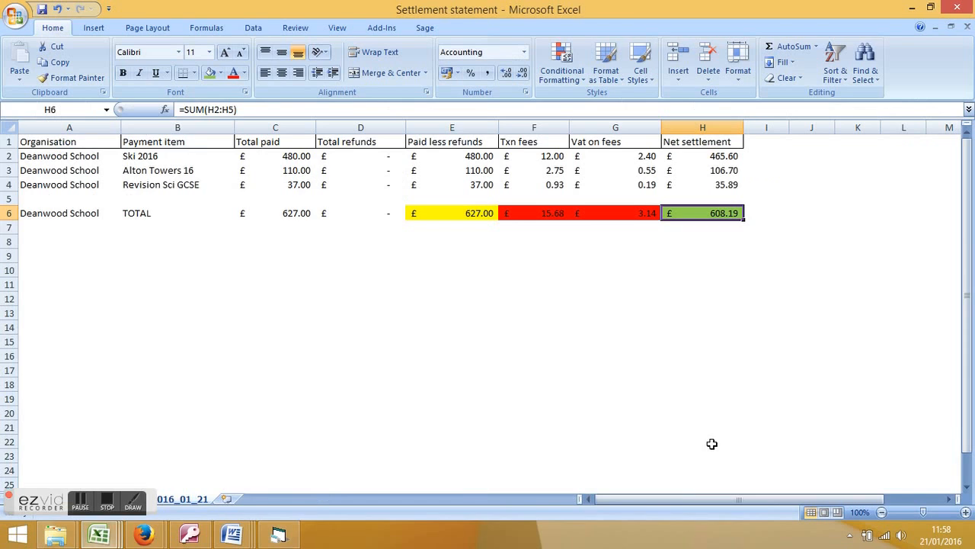
pyautogui.click(485, 259)
pyautogui.click(481, 213)
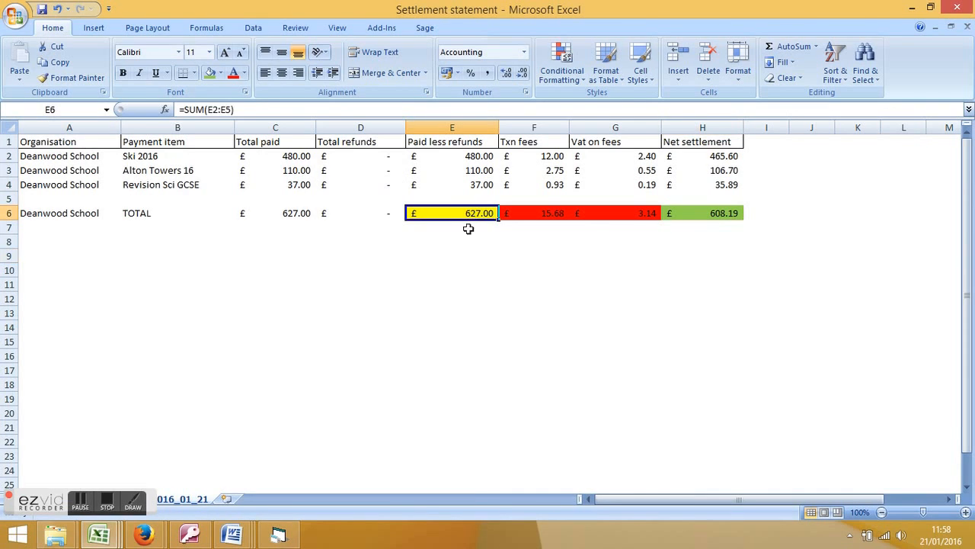
pyautogui.moveTo(272, 539)
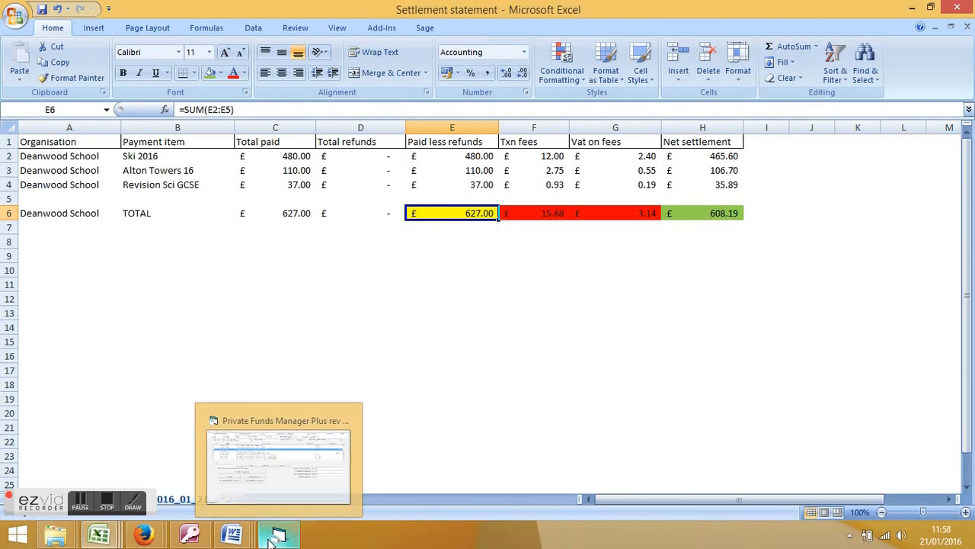
pyautogui.click(294, 499)
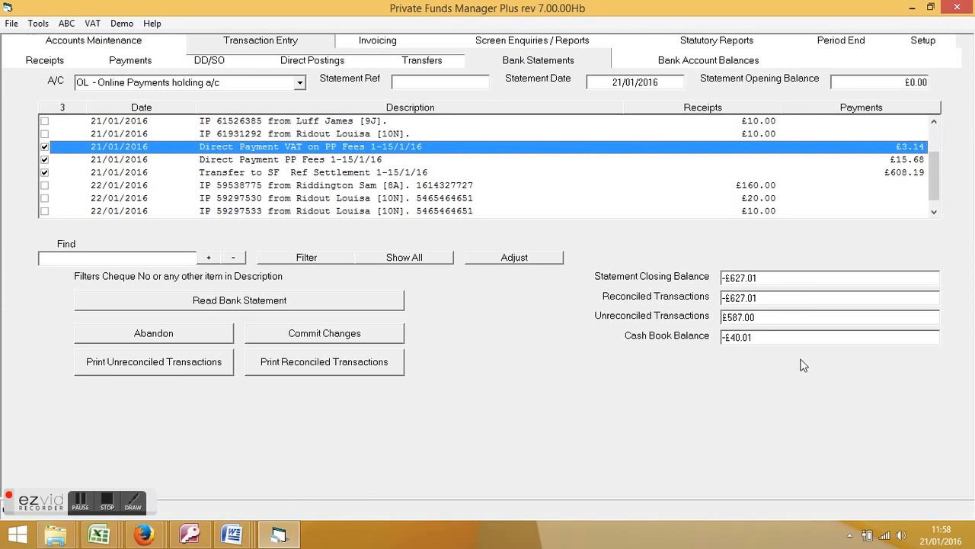
# - Mark all remaining online payment receipts on the OL bank statement as reconciled and examine the statement closing balance
pyautogui.scroll(2, 802, 365)
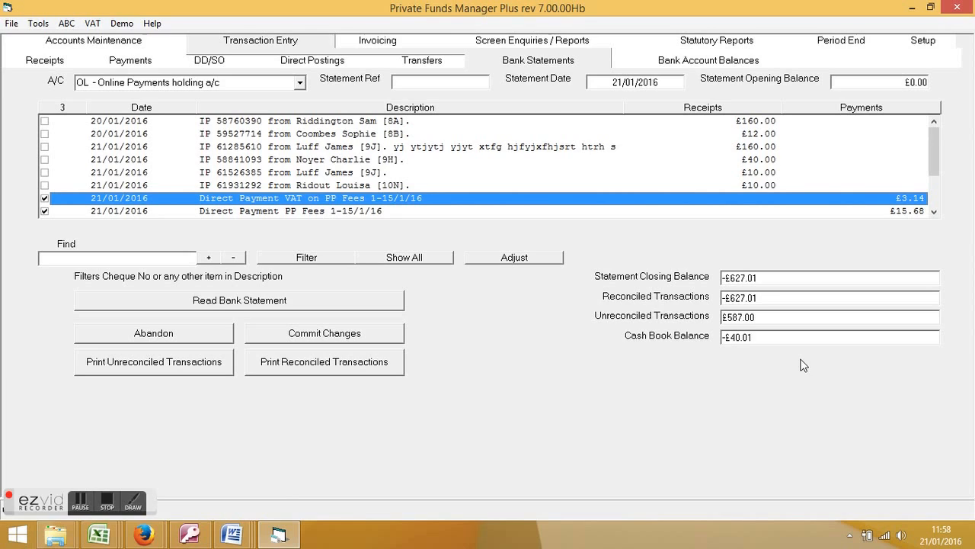
pyautogui.click(299, 122)
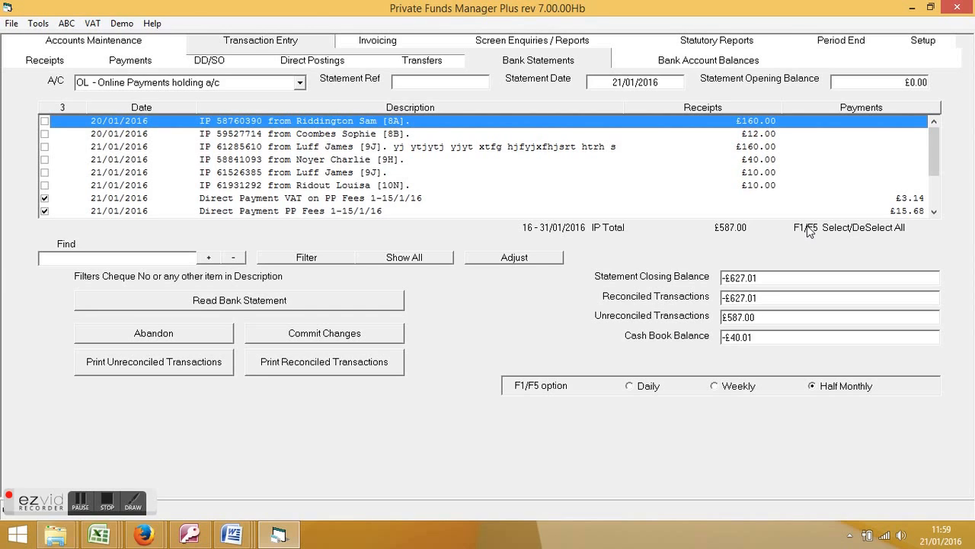
pyautogui.press('F5')
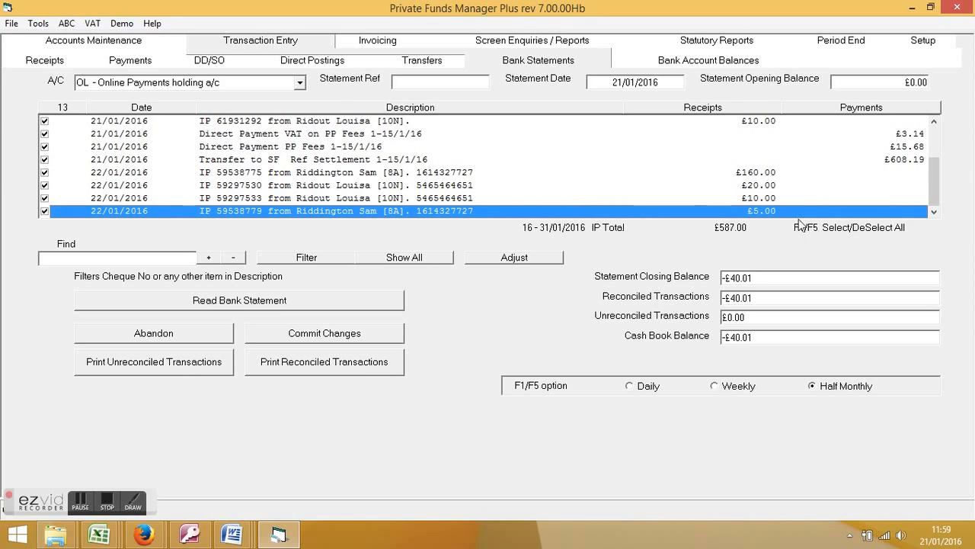
pyautogui.moveTo(765, 282); pyautogui.dragTo(680, 284)
pyautogui.click(768, 275)
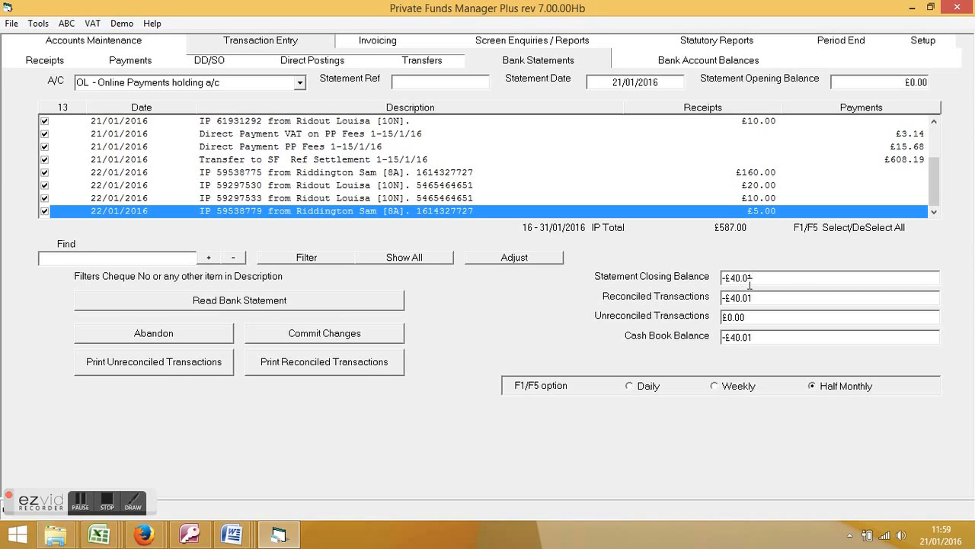
# - Abandon the reconciliation on the OL account's bank statement and go back to the earliest transactions in the list
pyautogui.moveTo(753, 277); pyautogui.dragTo(724, 279)
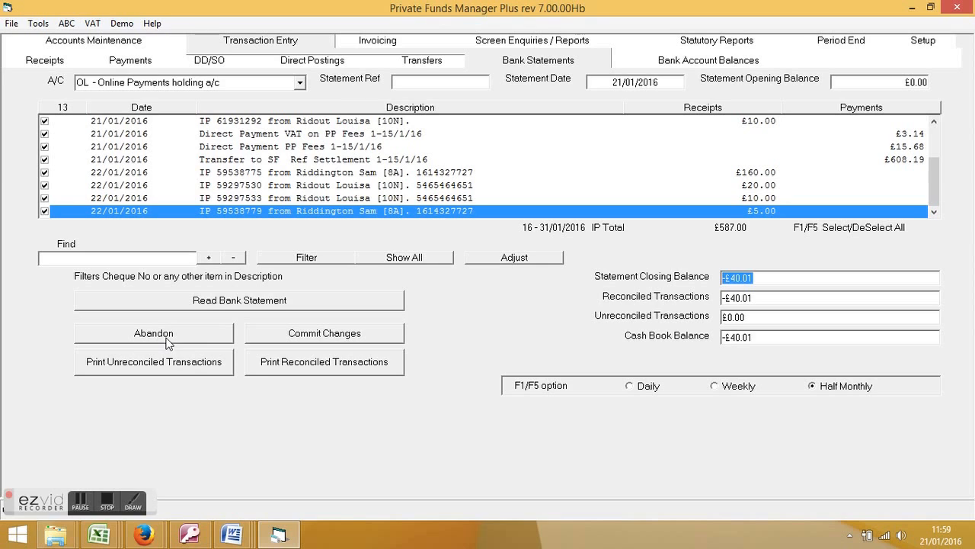
pyautogui.click(168, 341)
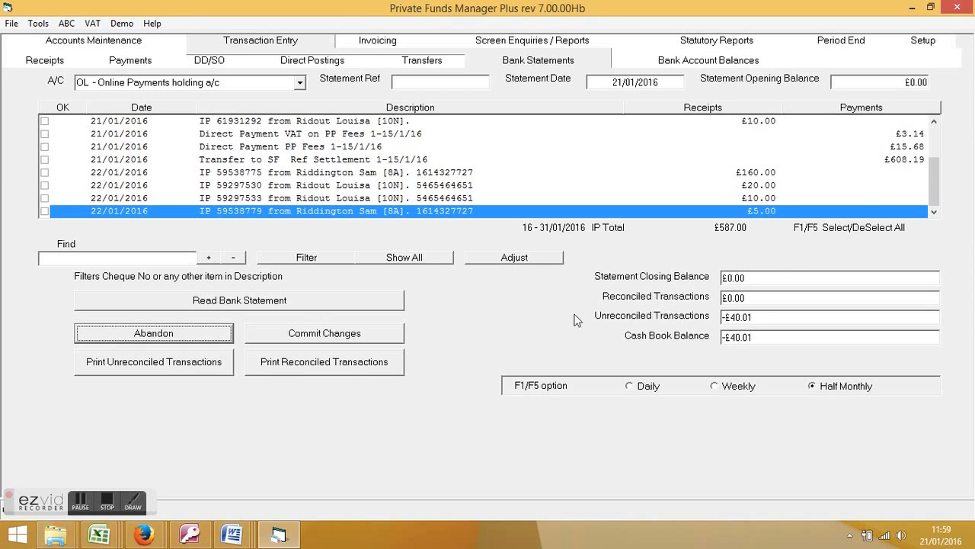
pyautogui.moveTo(932, 176); pyautogui.dragTo(940, 132)
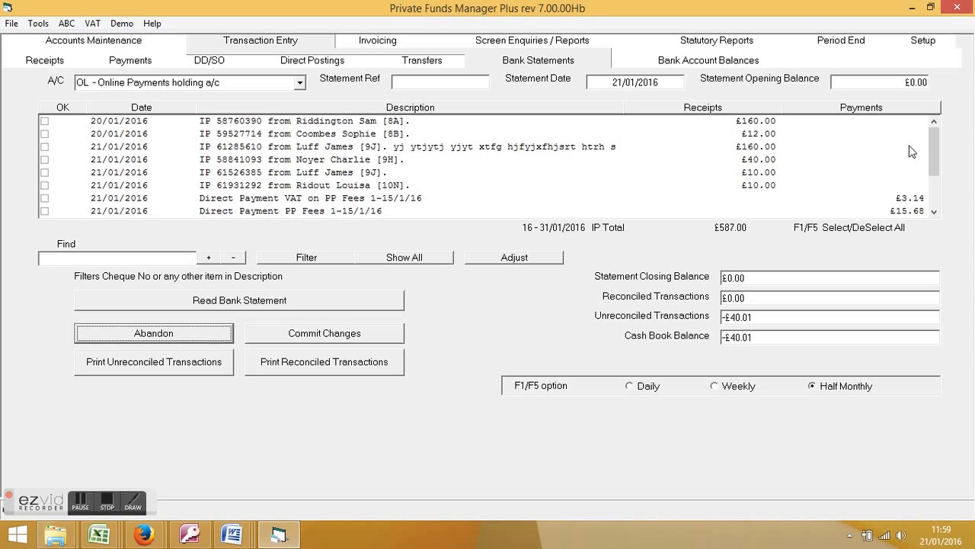
pyautogui.moveTo(937, 146); pyautogui.dragTo(943, 122)
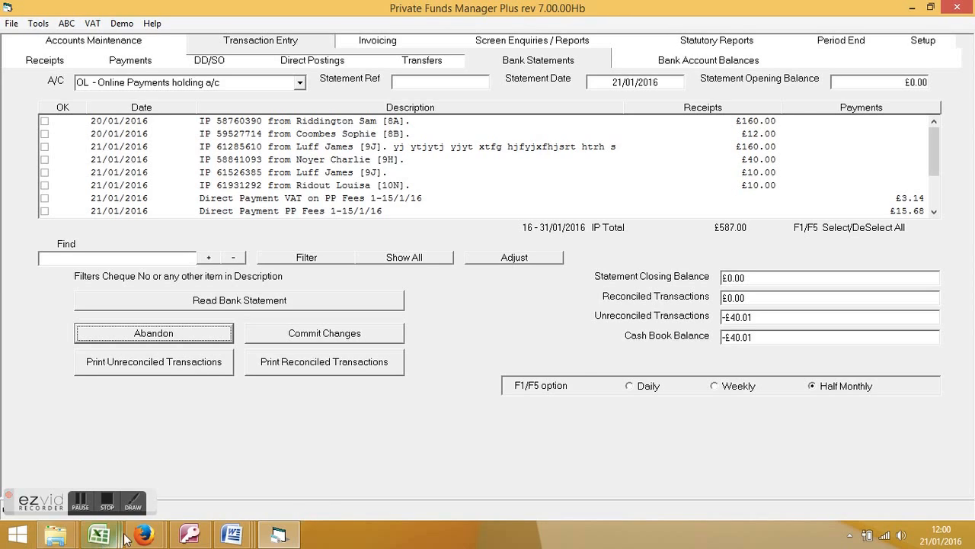
# - Switch to ParentPay in Firefox and open the Reconciler report from the other finance reports
pyautogui.moveTo(143, 536)
pyautogui.click(92, 431)
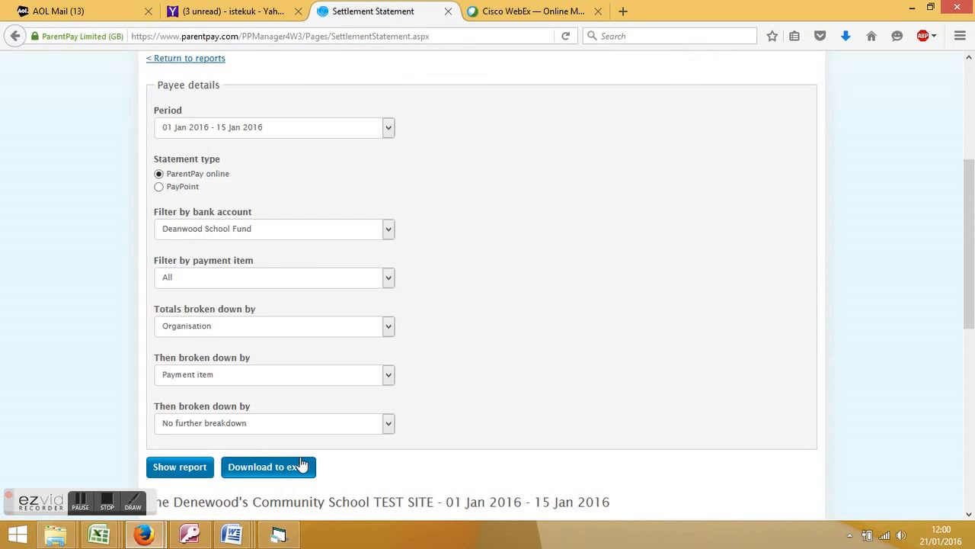
pyautogui.scroll(4, 413, 425)
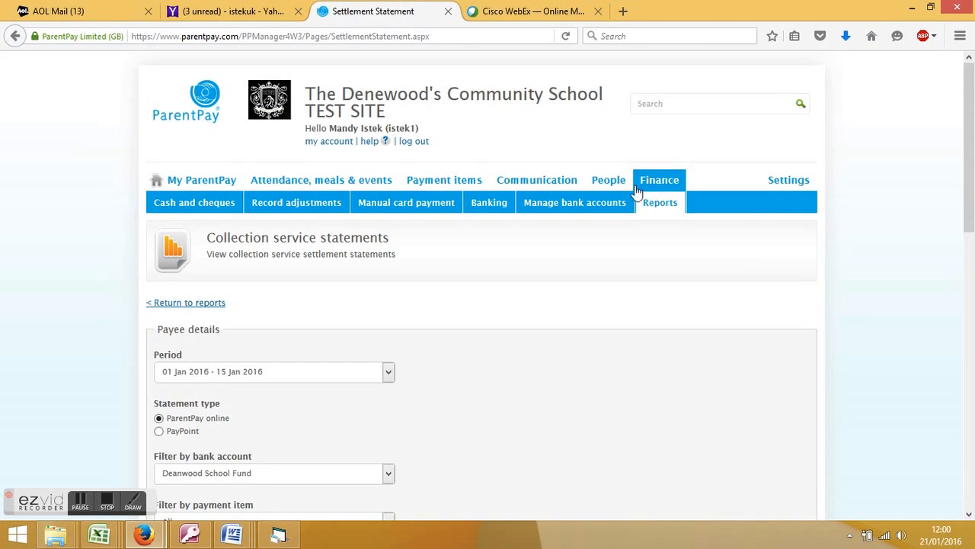
pyautogui.click(661, 207)
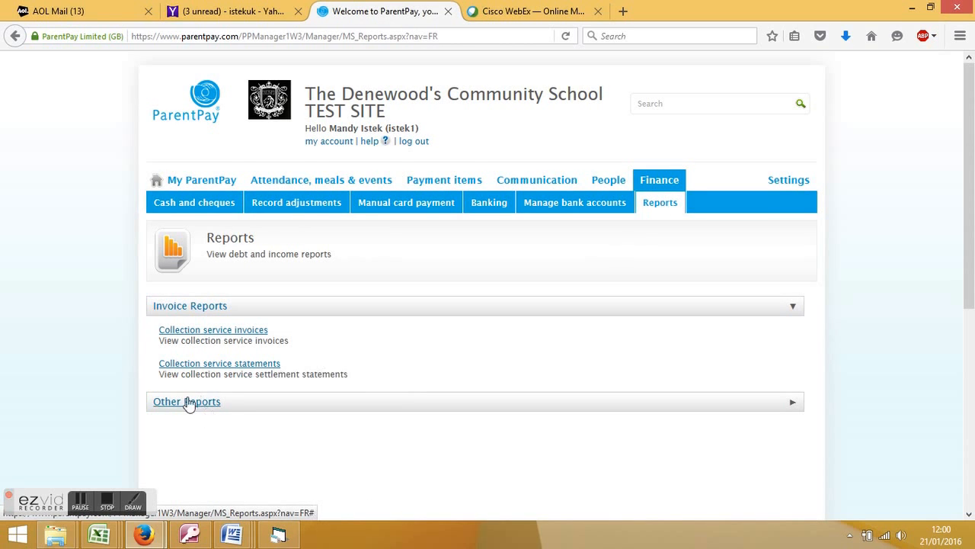
pyautogui.click(188, 402)
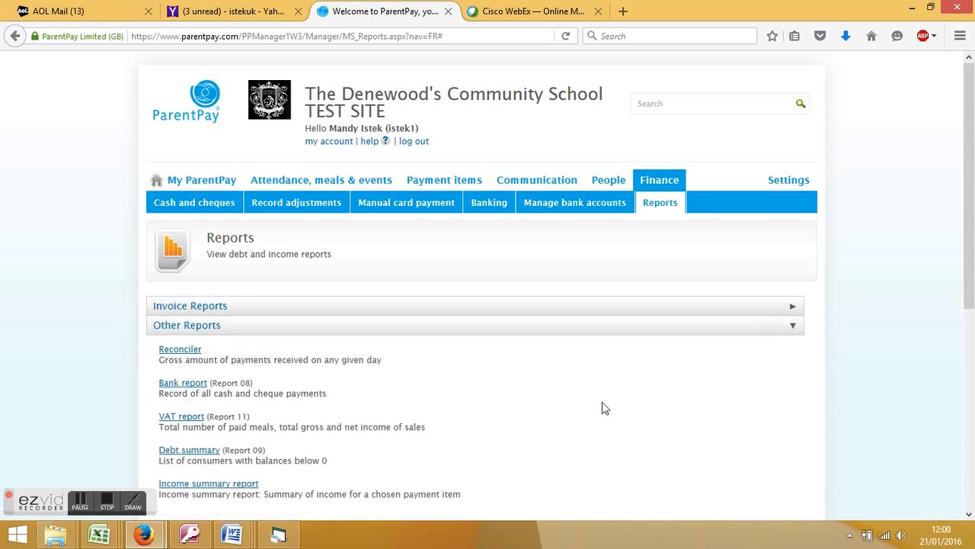
pyautogui.click(171, 350)
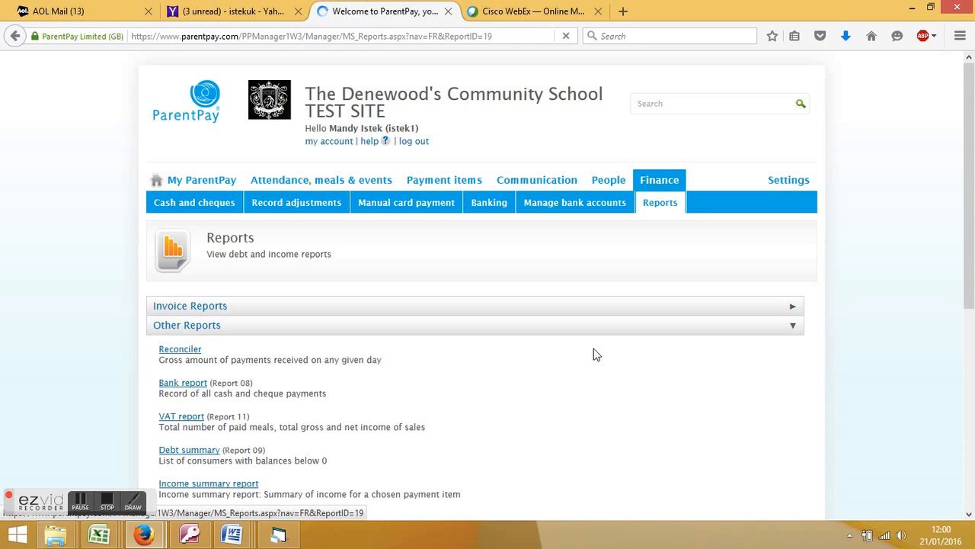
# - Set the Reconciler report's start date to 15/01/2016 and end date to 31/01/2016
pyautogui.scroll(-2, 625, 340)
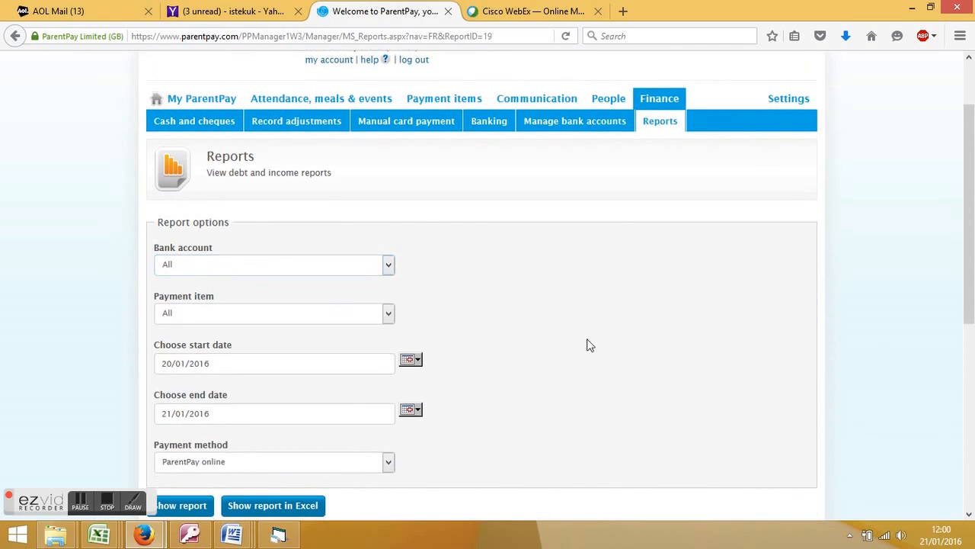
pyautogui.click(413, 364)
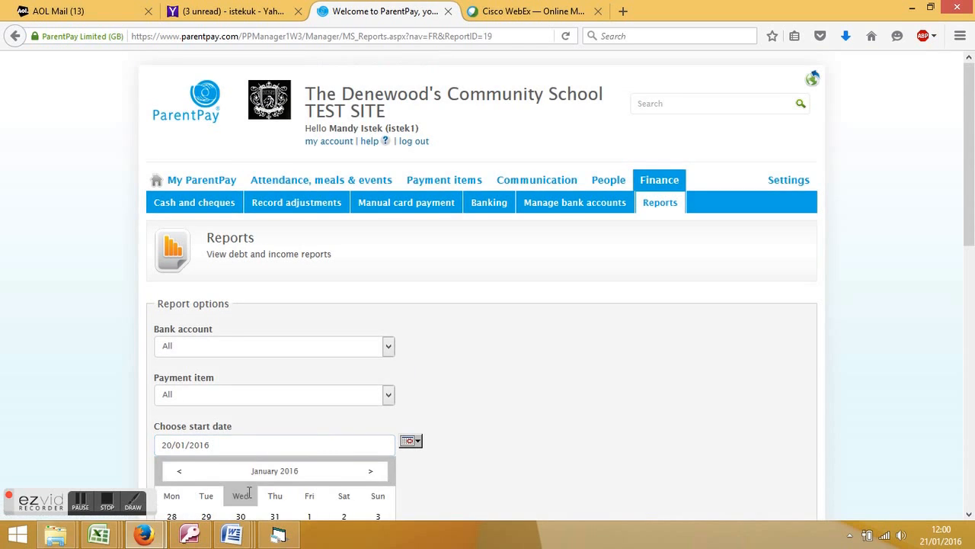
pyautogui.scroll(-4, 435, 464)
pyautogui.click(309, 396)
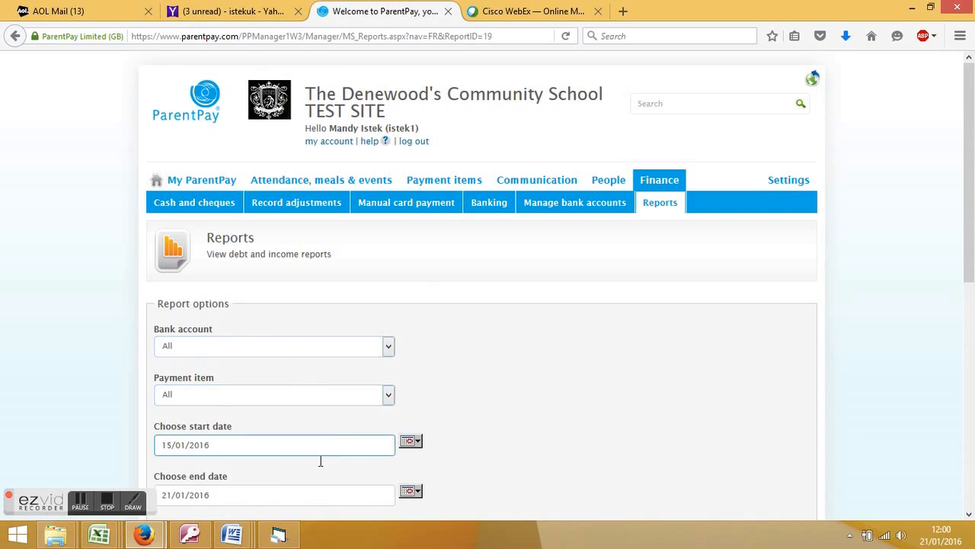
pyautogui.click(409, 492)
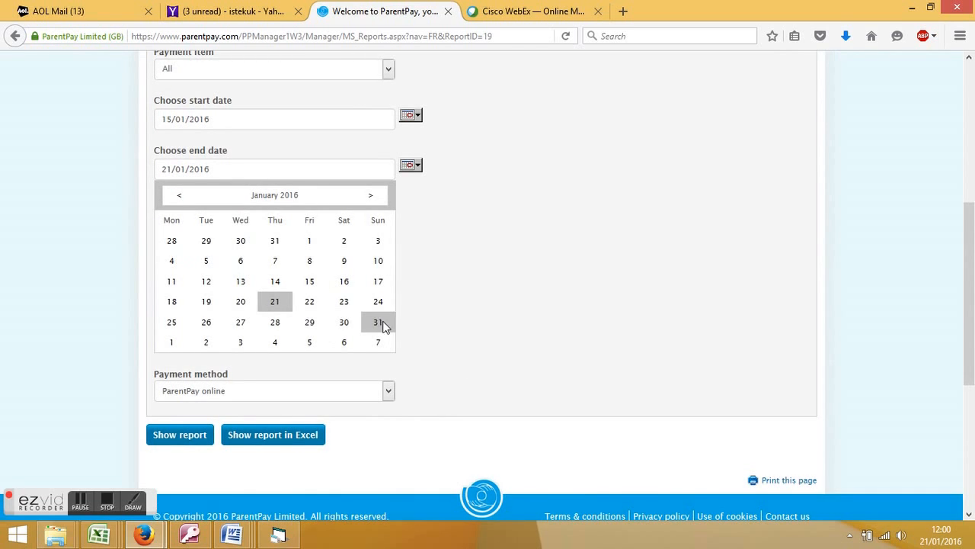
pyautogui.click(381, 324)
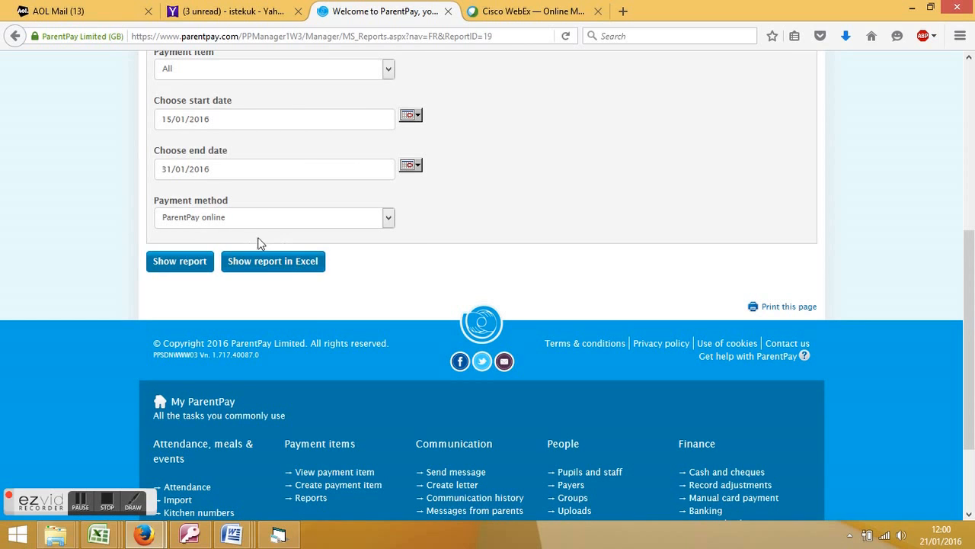
# - Filter the Reconciler report to the Deanwood School Fund bank account and show it in Excel
pyautogui.scroll(2, 451, 227)
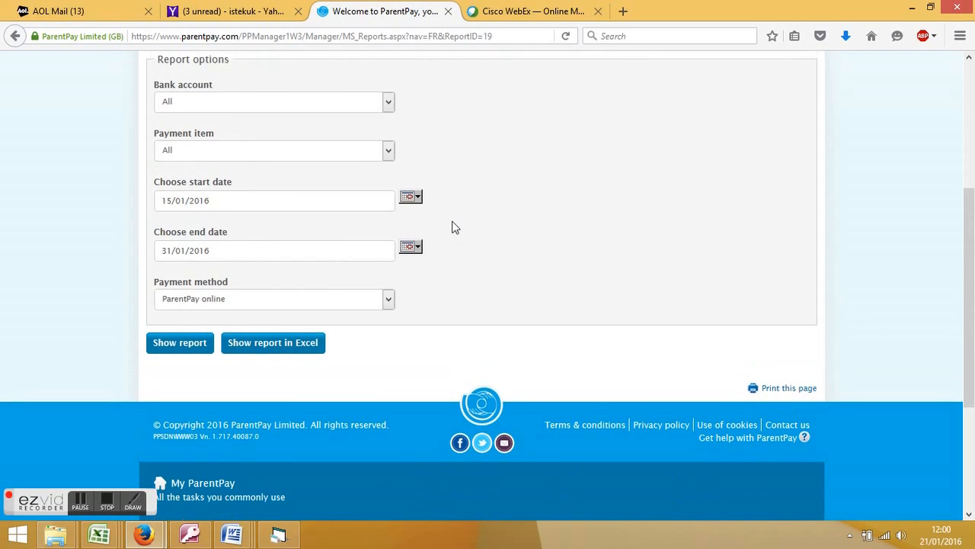
pyautogui.click(388, 103)
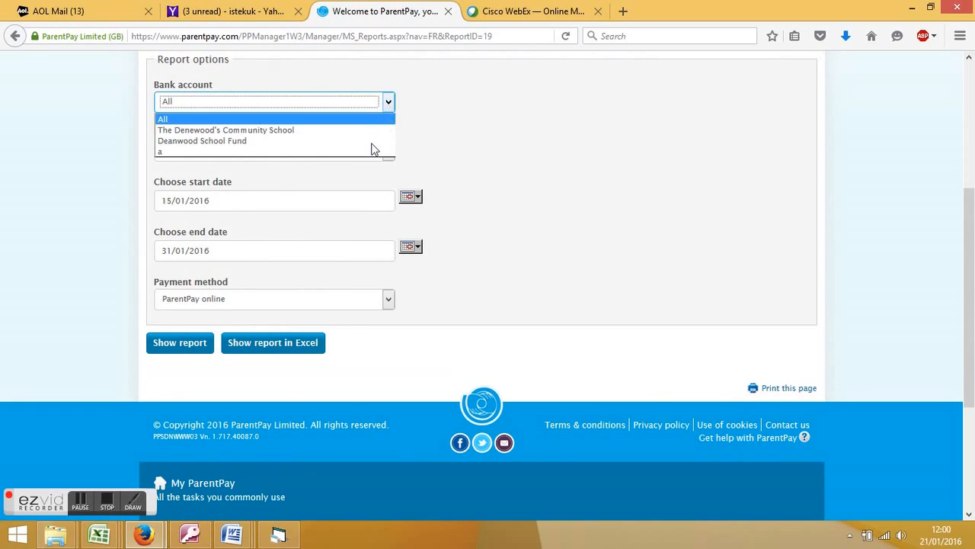
pyautogui.click(245, 144)
pyautogui.click(276, 344)
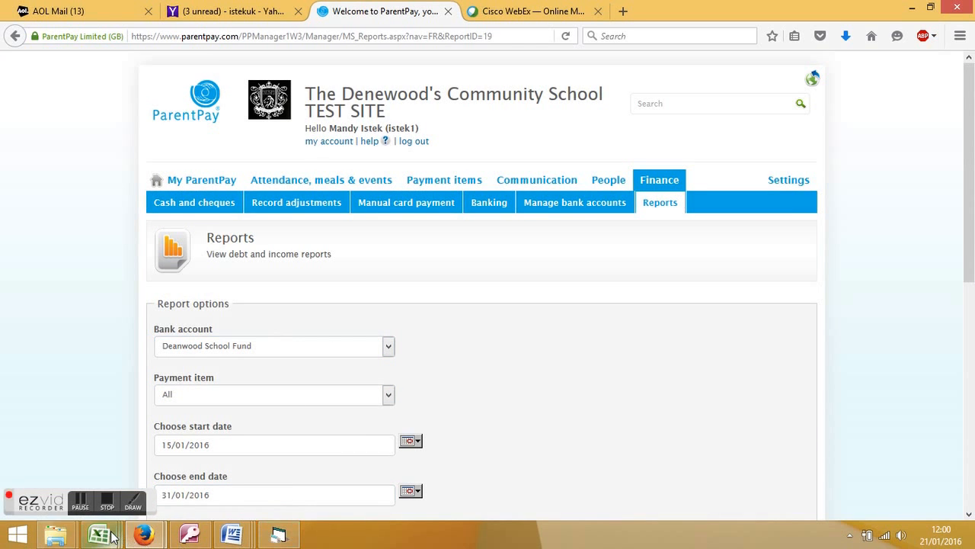
# - Switch to the ParentPay-Reconciliation-Report workbook in Excel and examine the 20 January service entries and their daily total in N7
pyautogui.moveTo(112, 537)
pyautogui.click(560, 460)
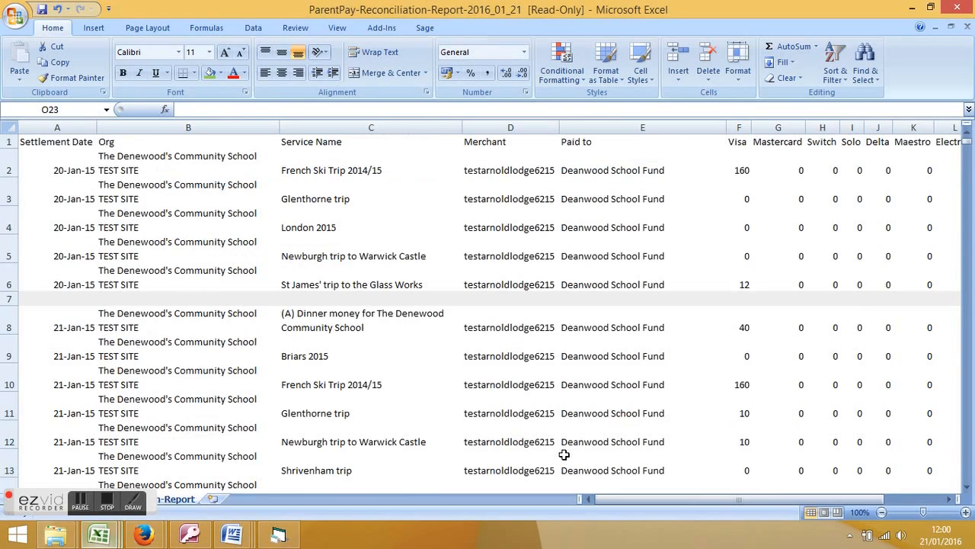
pyautogui.click(68, 170)
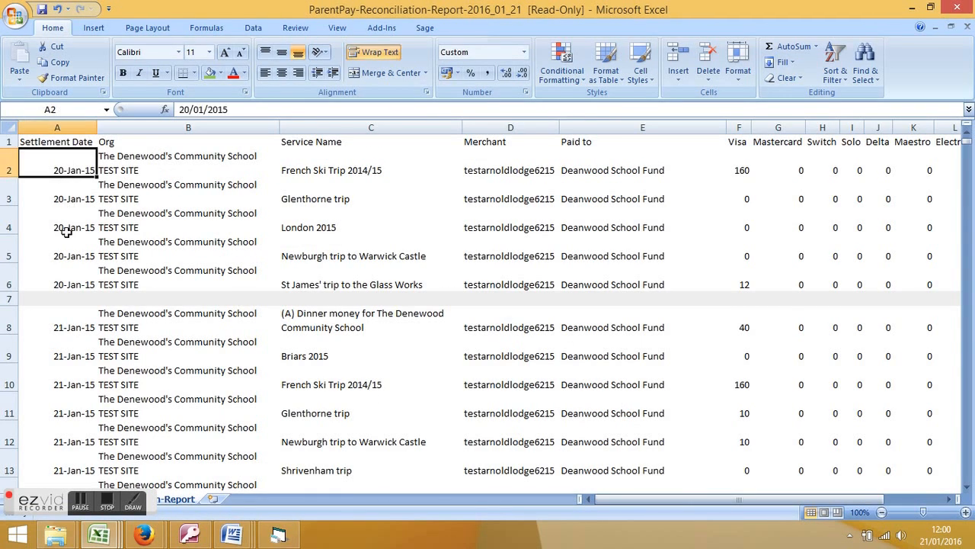
pyautogui.moveTo(627, 503); pyautogui.dragTo(671, 499)
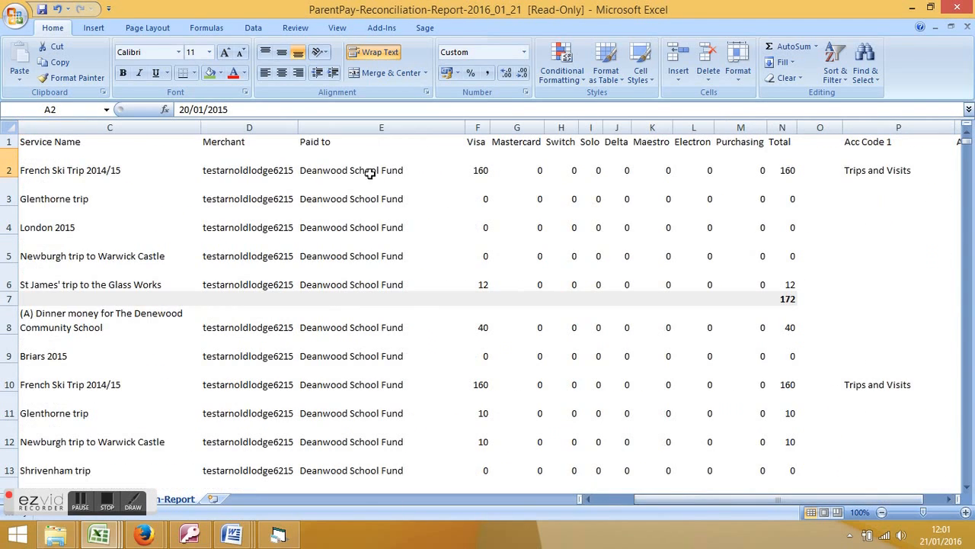
pyautogui.click(84, 165)
pyautogui.click(80, 200)
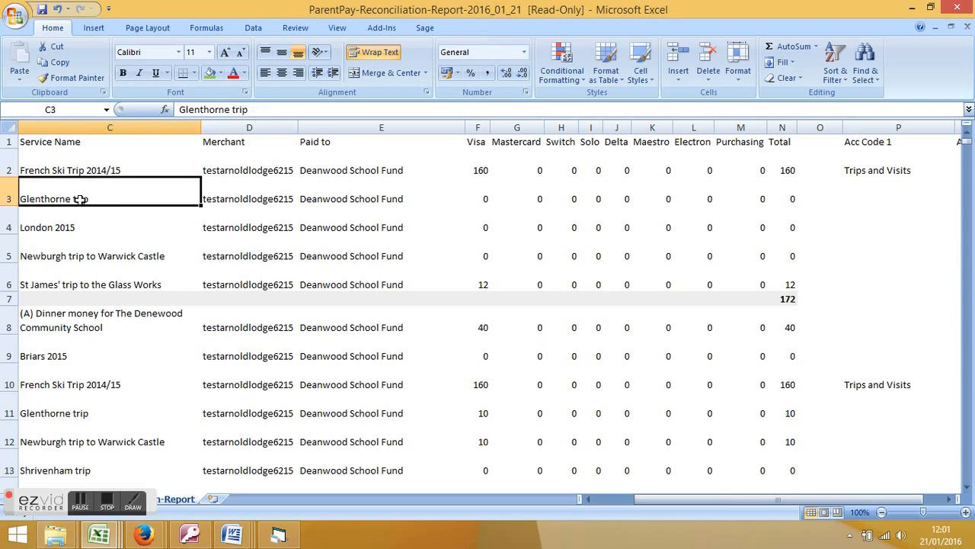
pyautogui.click(81, 228)
pyautogui.click(95, 265)
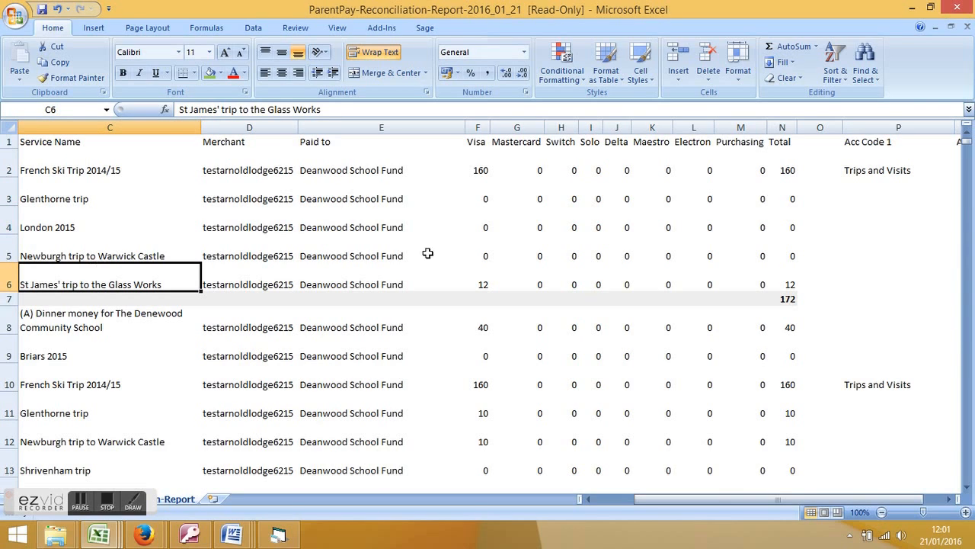
pyautogui.click(789, 300)
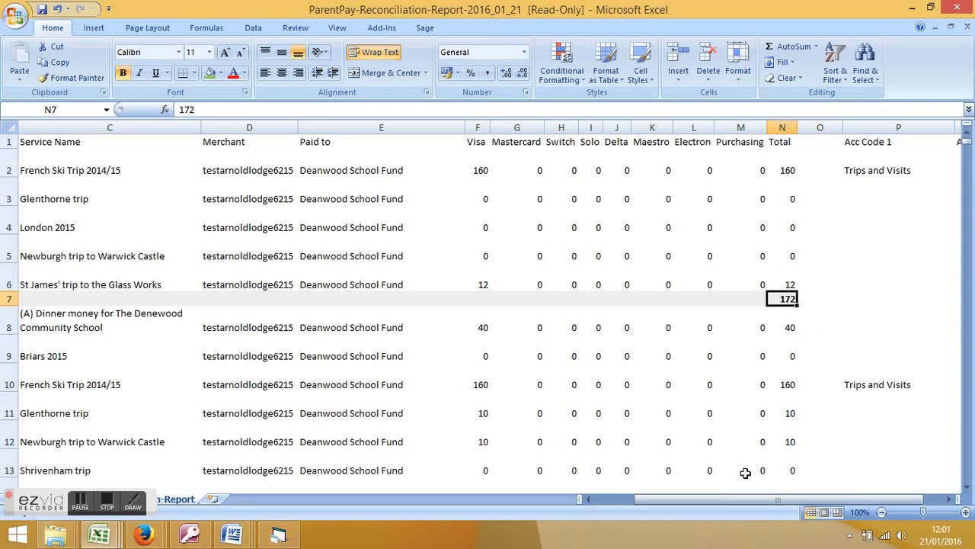
# - Examine the 21 and 22 January settlement dates and daily totals in N15 and N23, and return to the 20 January total
pyautogui.scroll(-2, 820, 390)
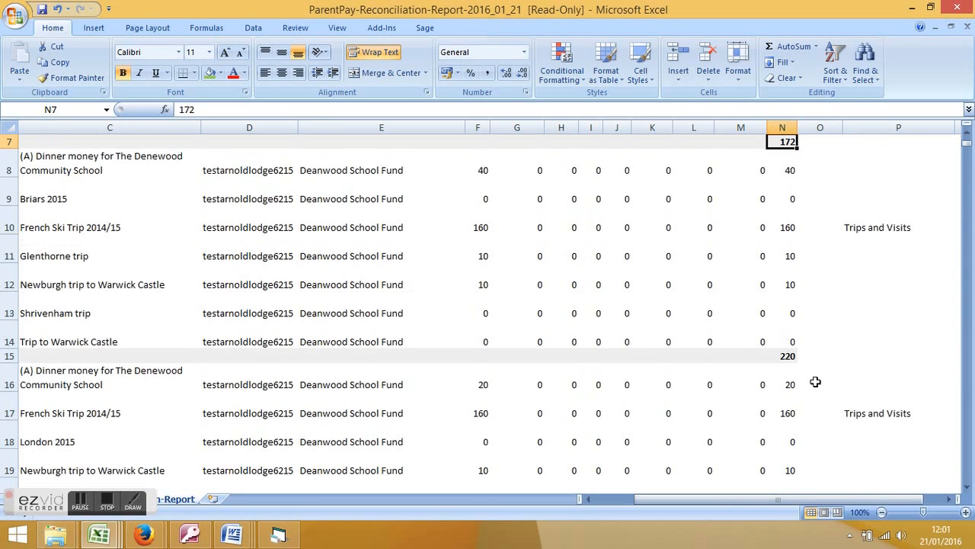
pyautogui.click(783, 355)
pyautogui.moveTo(674, 499); pyautogui.dragTo(632, 500)
pyautogui.click(60, 355)
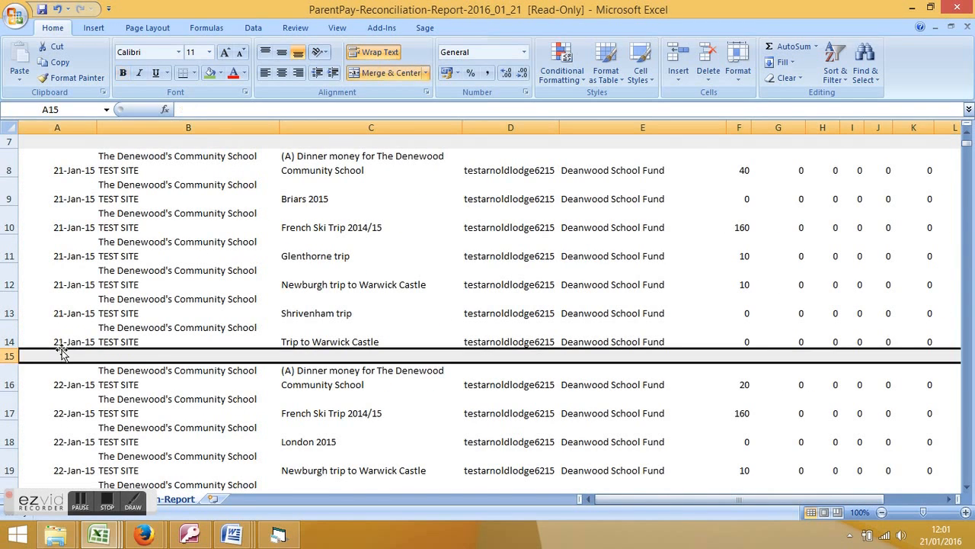
pyautogui.scroll(-3, 65, 350)
pyautogui.click(76, 327)
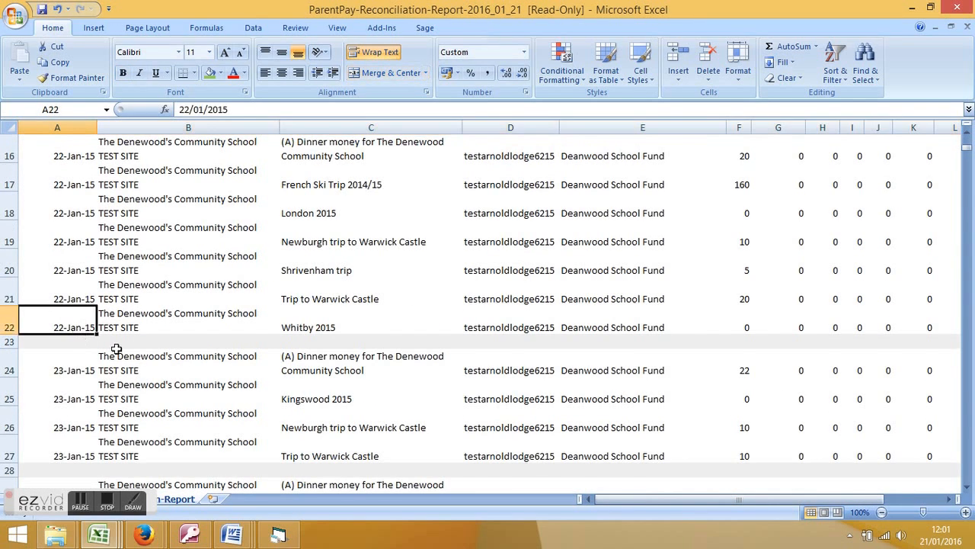
pyautogui.moveTo(606, 501); pyautogui.dragTo(652, 501)
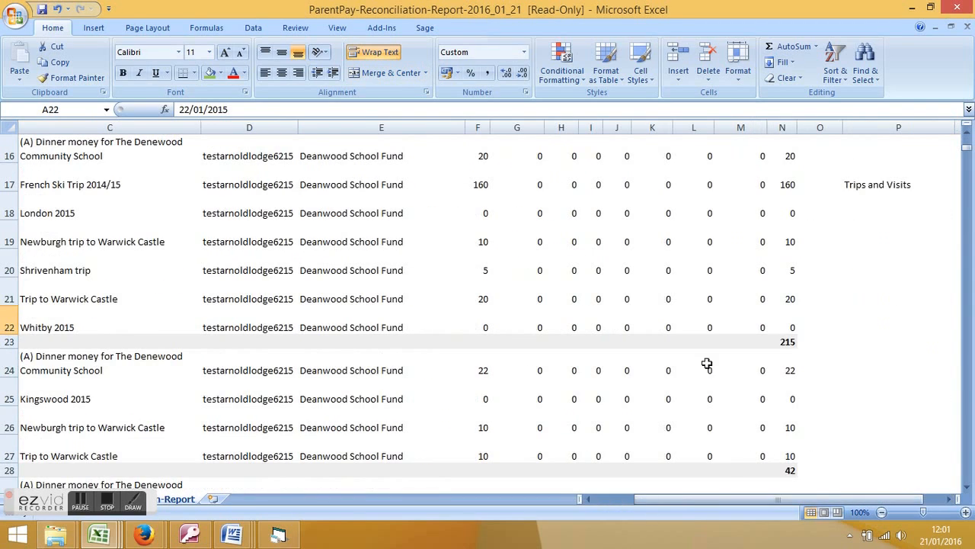
pyautogui.click(782, 341)
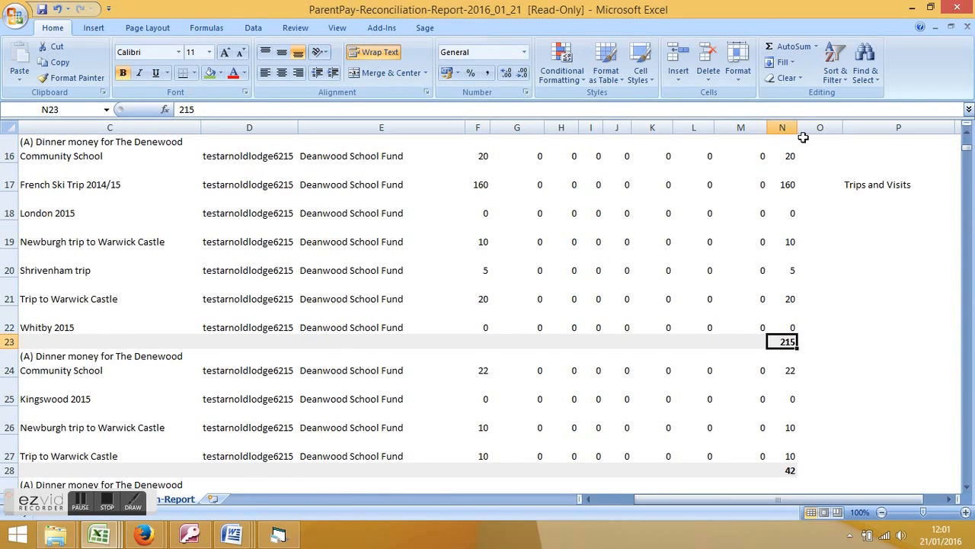
pyautogui.scroll(5, 943, 277)
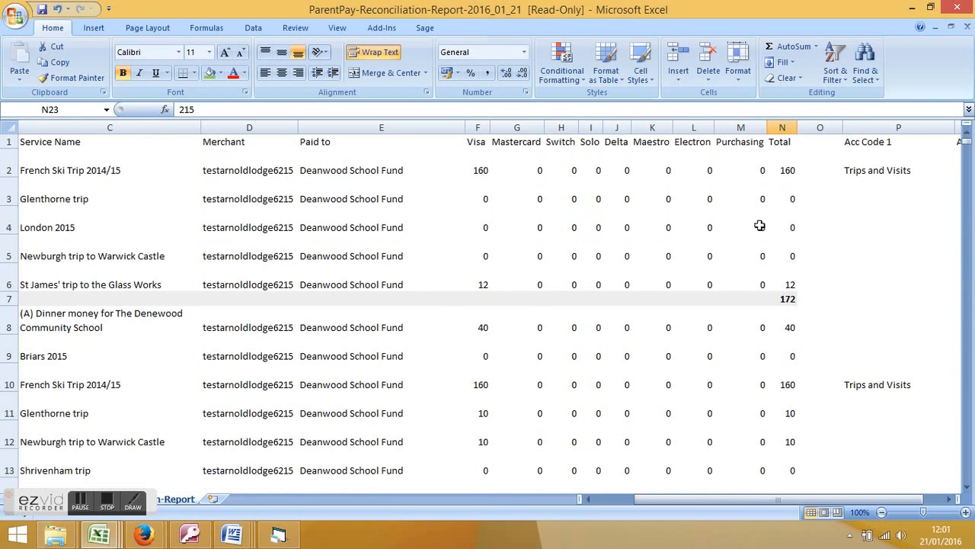
pyautogui.click(787, 300)
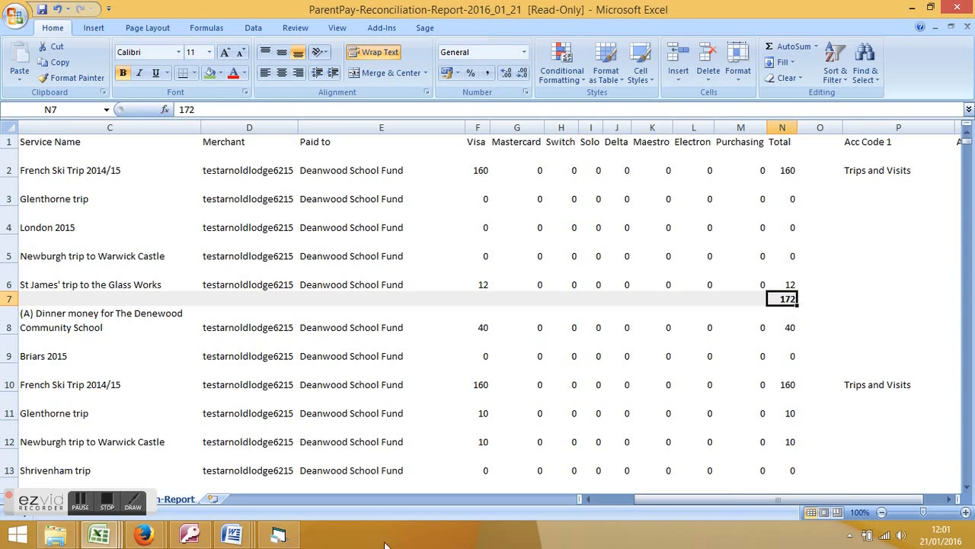
# - Return to Private Funds Manager Plus and, with the selection option set to Daily, mark all 20/01/2016 receipts on the OL statement as reconciled
pyautogui.click(279, 535)
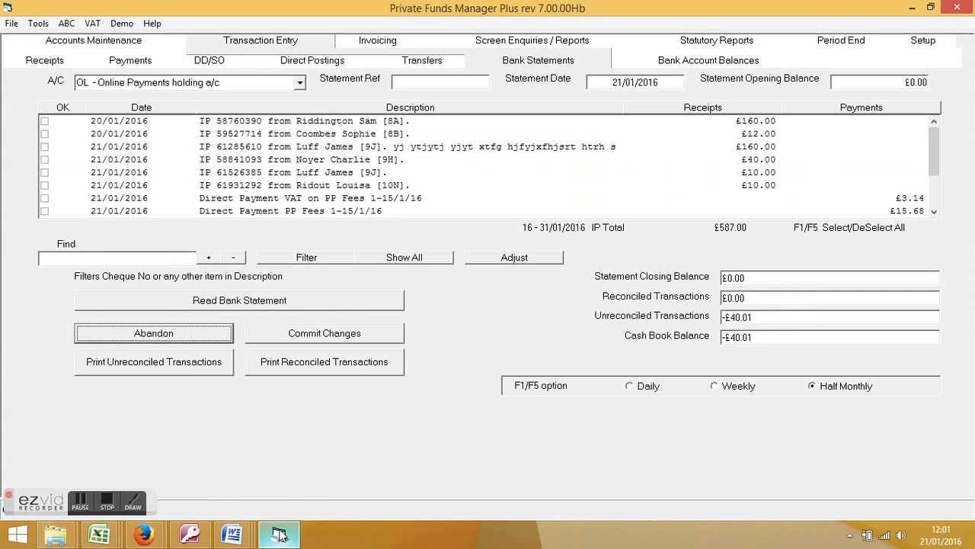
pyautogui.click(291, 122)
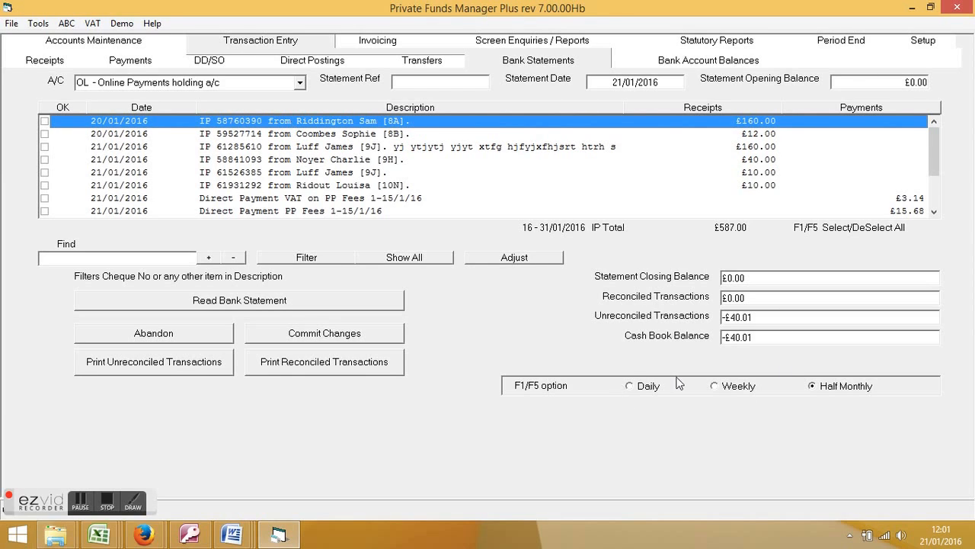
pyautogui.click(629, 386)
pyautogui.press('F1')
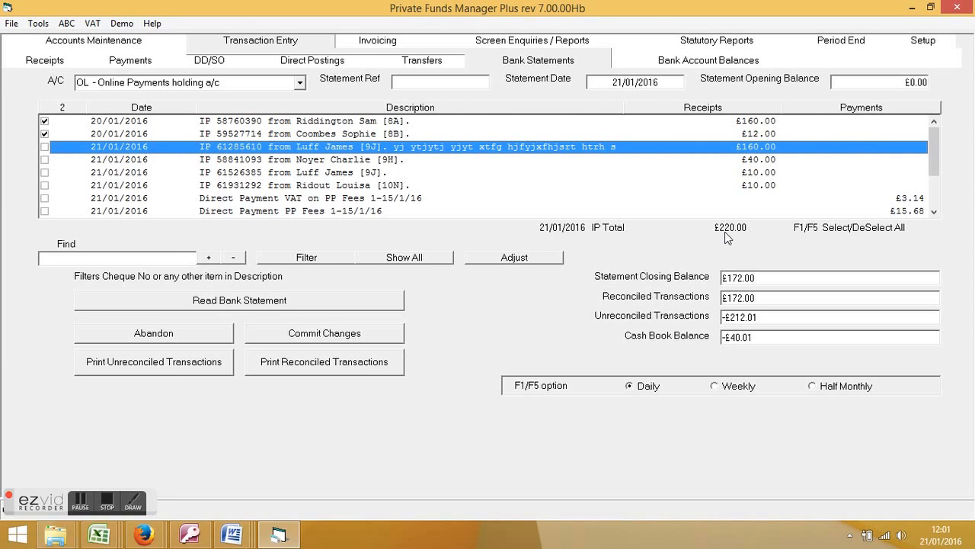
# - Switch to the ParentPay-Reconciliation-Report workbook in Excel and check the 21 January daily total in N15
pyautogui.click(98, 534)
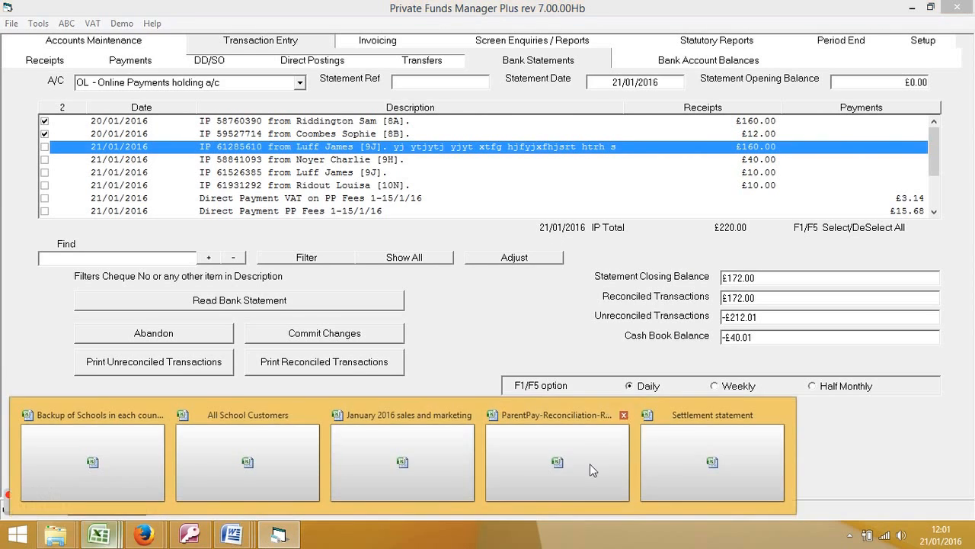
pyautogui.click(577, 445)
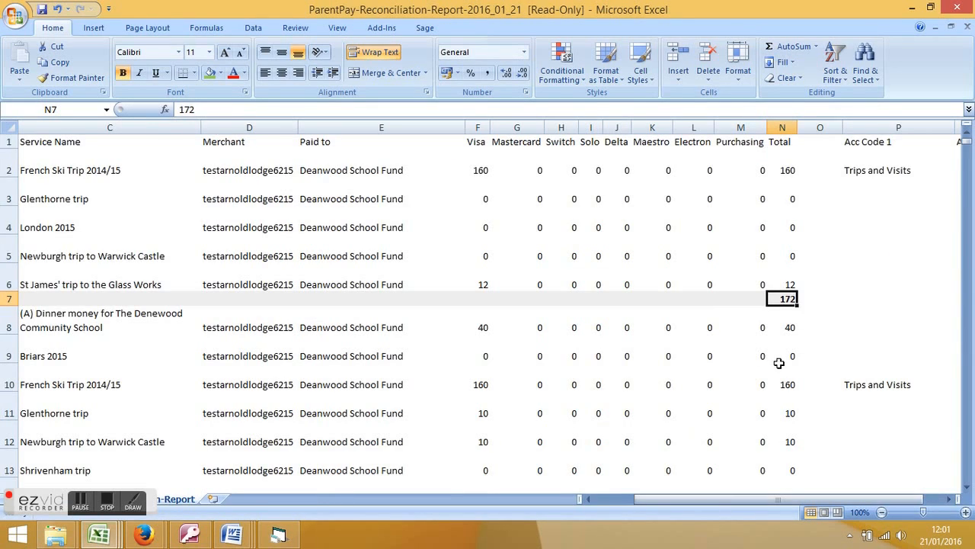
pyautogui.scroll(-1, 792, 368)
pyautogui.scroll(-1, 792, 368)
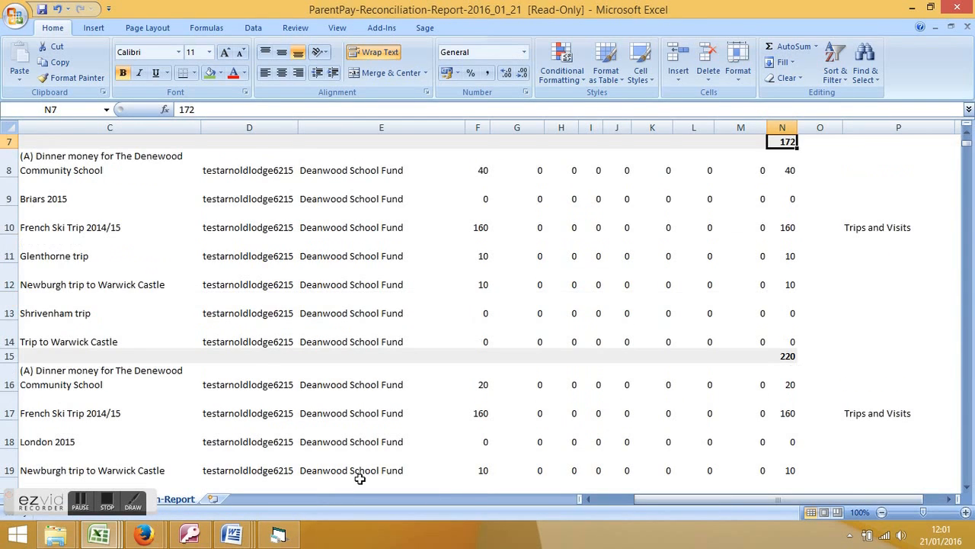
pyautogui.click(787, 356)
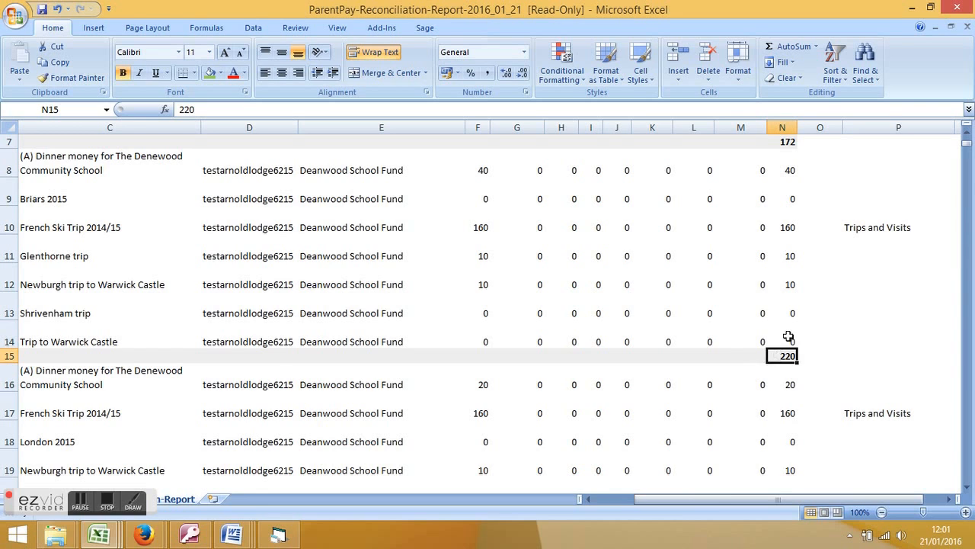
# - Return to Private Funds Manager Plus, mark all 21/01/2016 receipts as reconciled, and select the first 22/01/2016 receipt to show its daily total
pyautogui.click(278, 535)
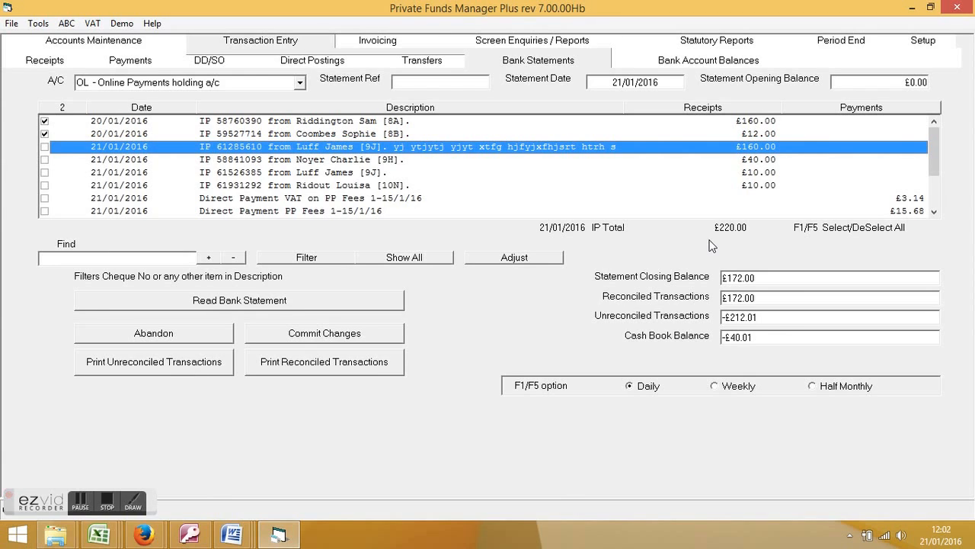
pyautogui.press('F5')
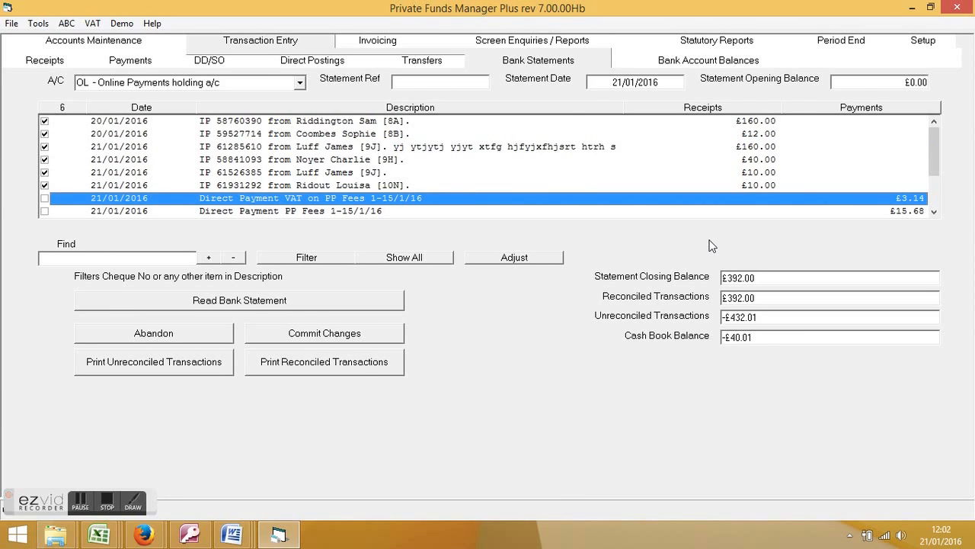
pyautogui.scroll(-5, 752, 242)
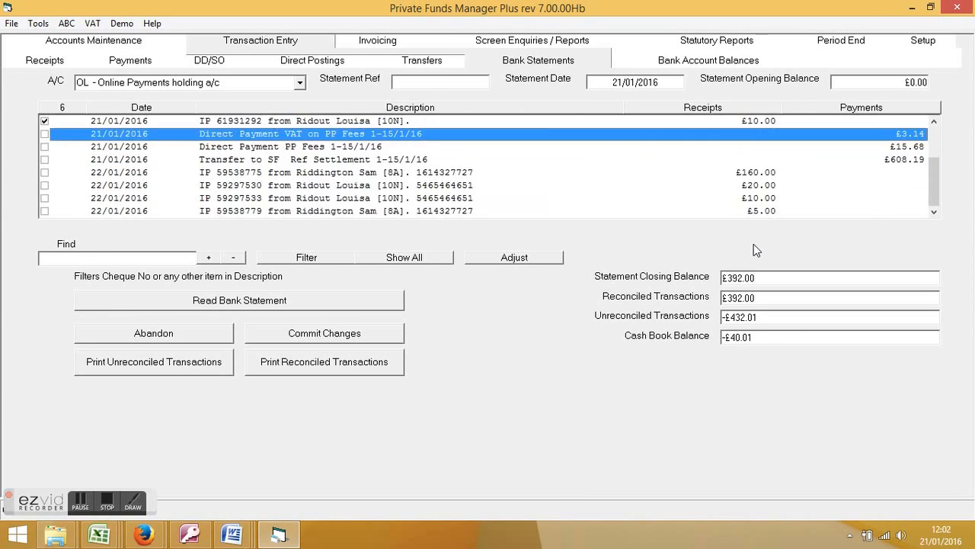
pyautogui.click(368, 174)
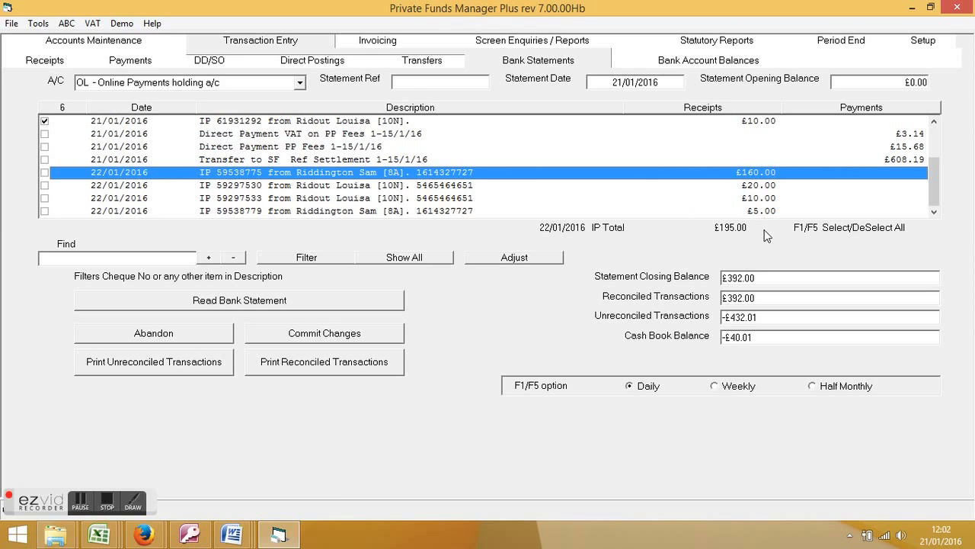
# - Switch back to the ParentPay-Reconciliation-Report workbook in Excel and check the 22 January daily total in N23
pyautogui.click(103, 535)
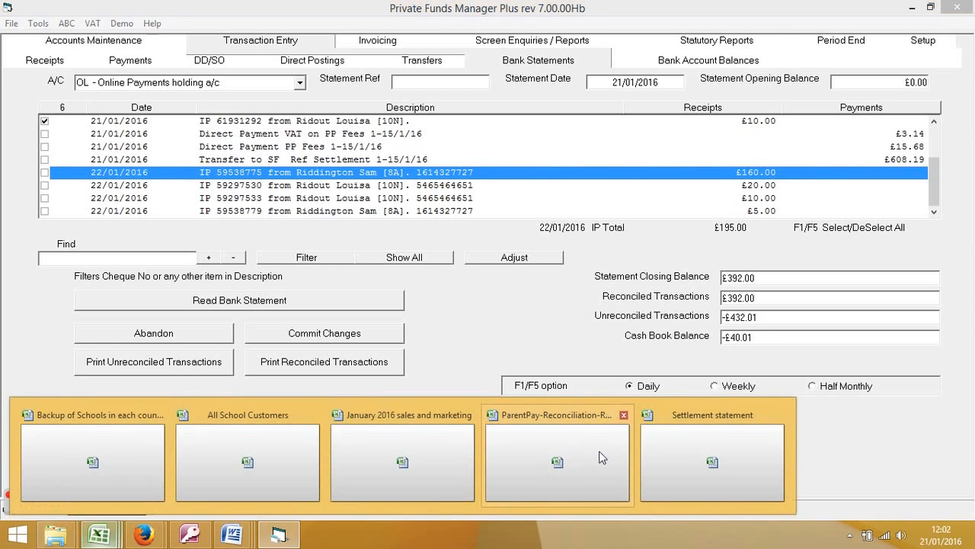
pyautogui.click(603, 455)
pyautogui.scroll(-2, 754, 432)
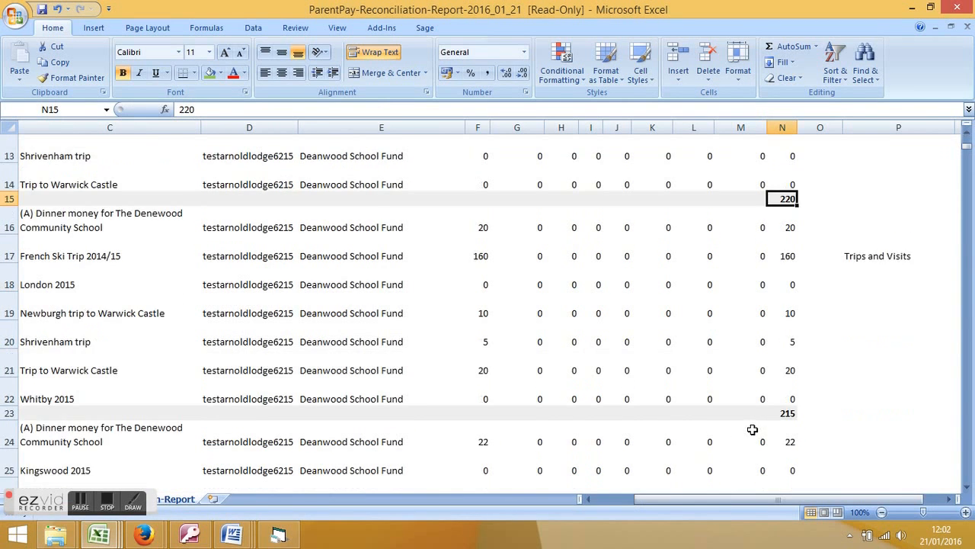
pyautogui.scroll(-1, 752, 429)
pyautogui.click(776, 341)
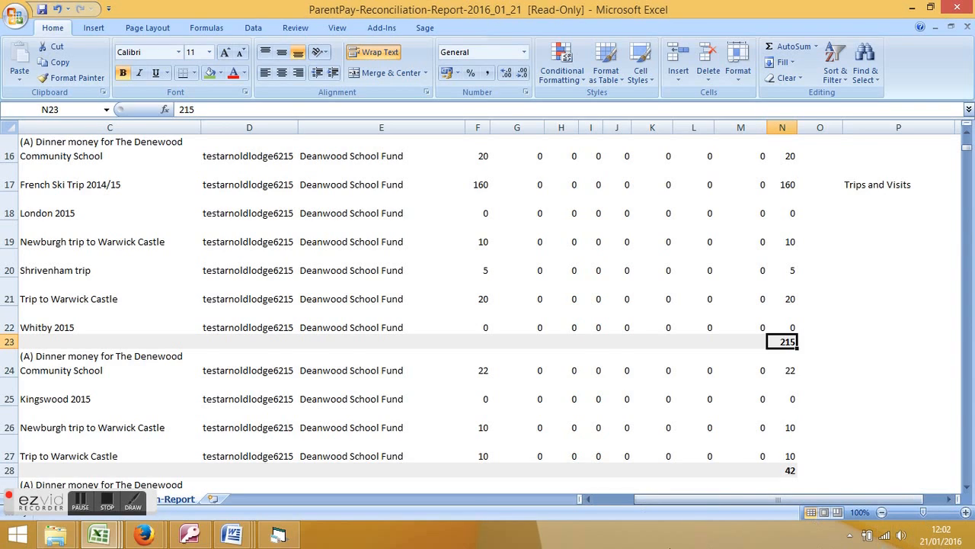
# - Highlight the whole Trip to Warwick Castle row 21 with a yellow fill and select its total in N21
pyautogui.click(785, 299)
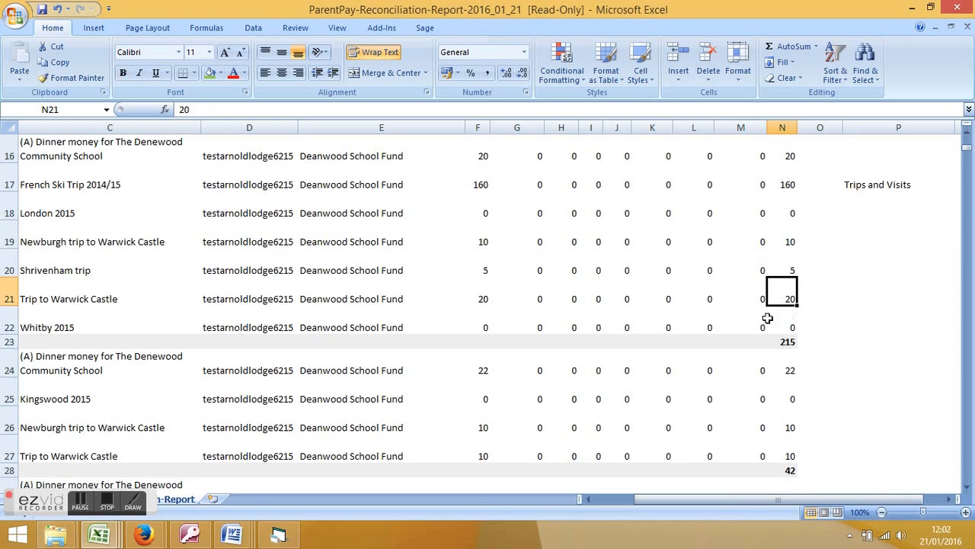
pyautogui.click(9, 299)
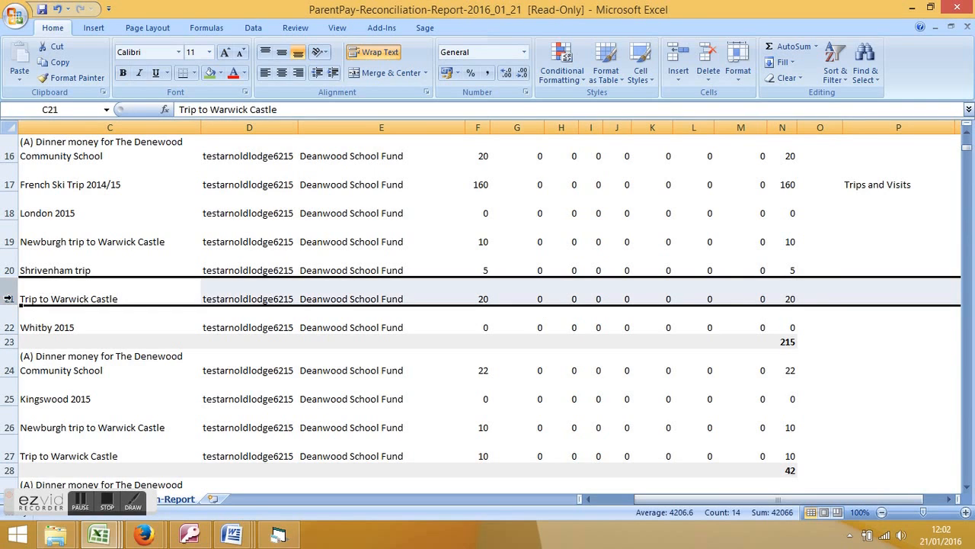
pyautogui.click(220, 75)
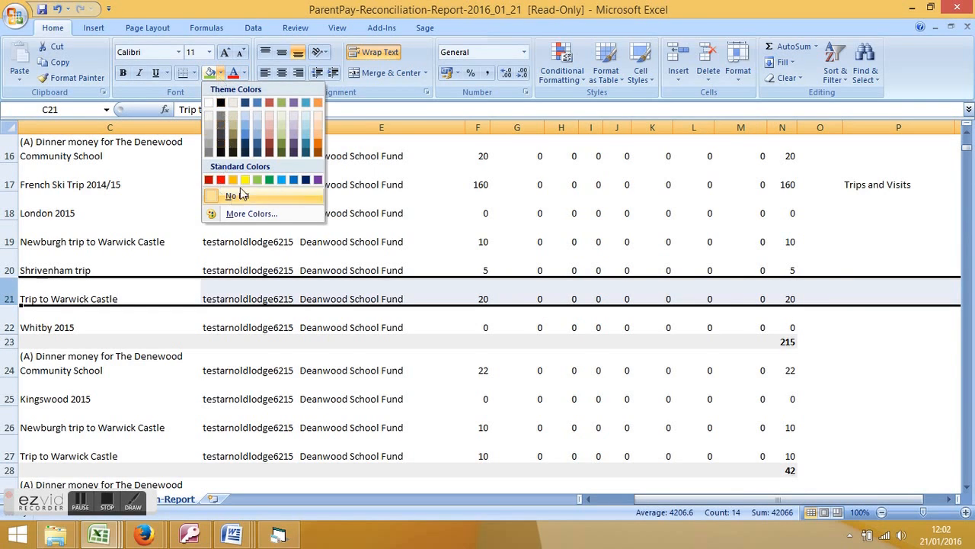
pyautogui.click(378, 386)
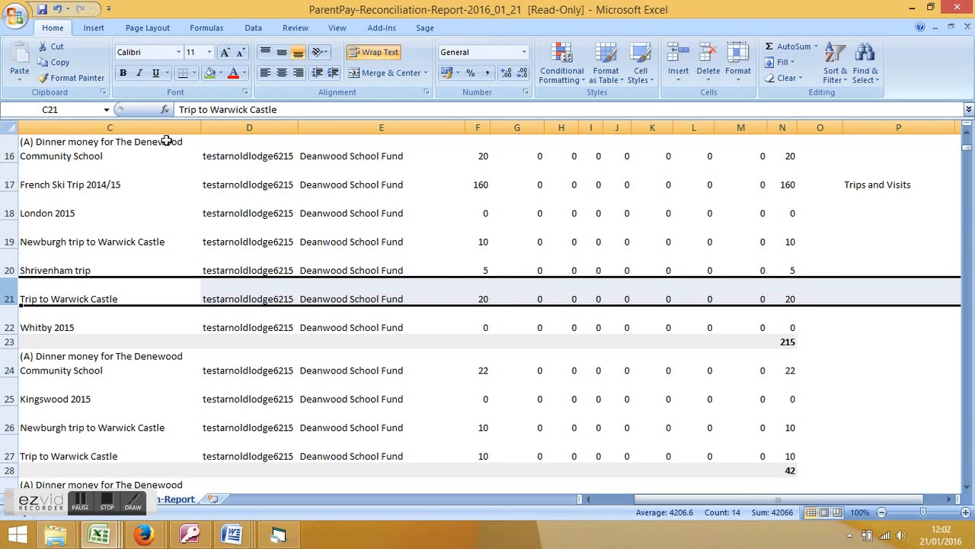
pyautogui.click(222, 77)
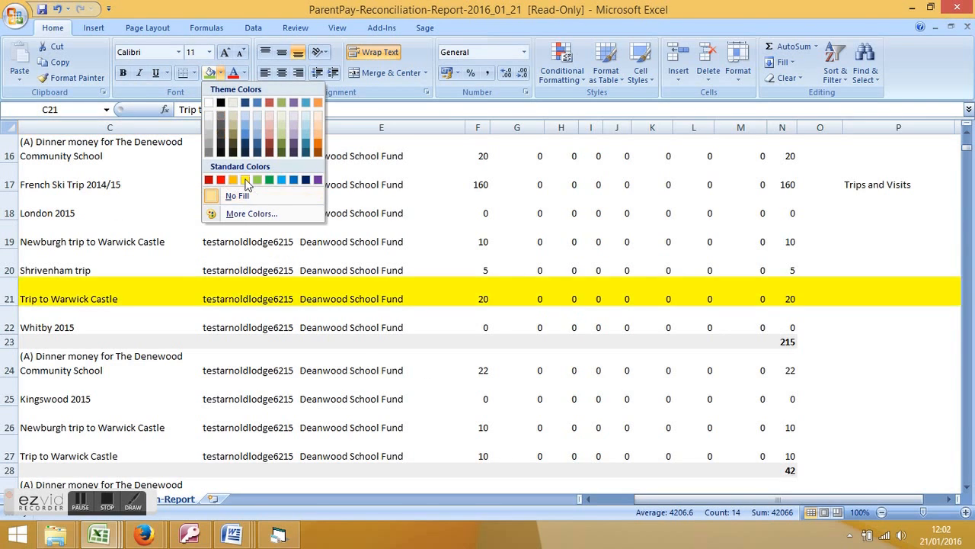
pyautogui.click(246, 182)
pyautogui.click(677, 457)
pyautogui.click(800, 298)
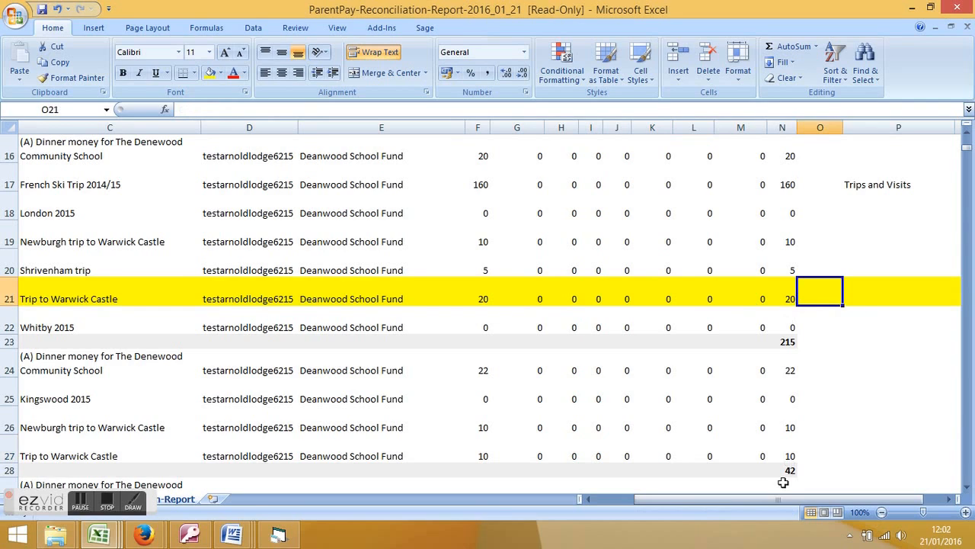
pyautogui.click(779, 291)
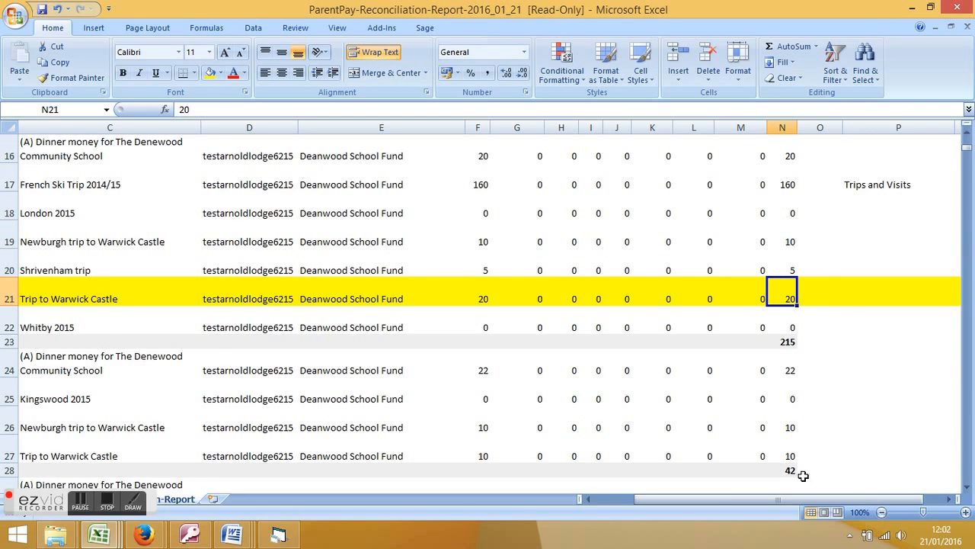
# - Return to Private Funds Manager Plus and mark all 22/01/2016 receipts, both PP Fees payments and the transfer to SF for 1-15/1/16 as reconciled
pyautogui.click(278, 536)
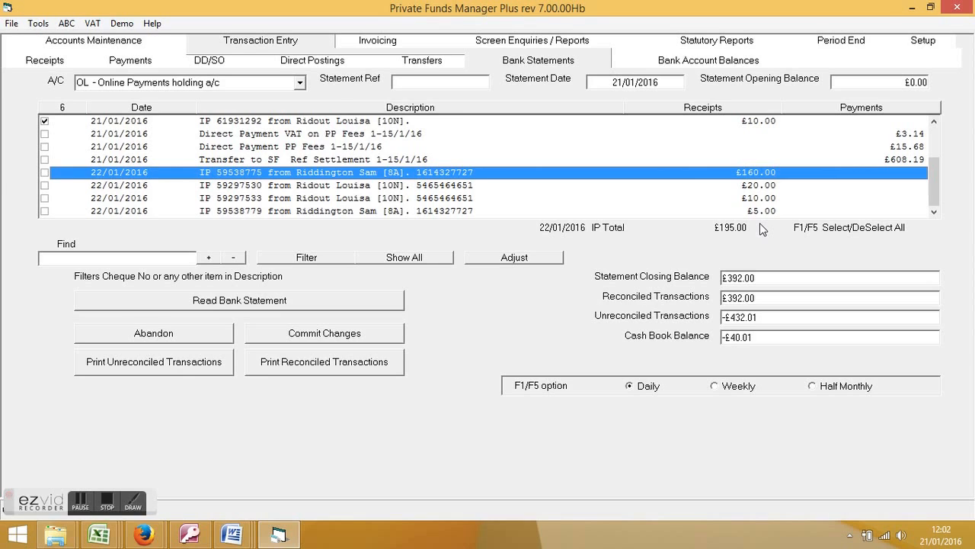
pyautogui.press('F1')
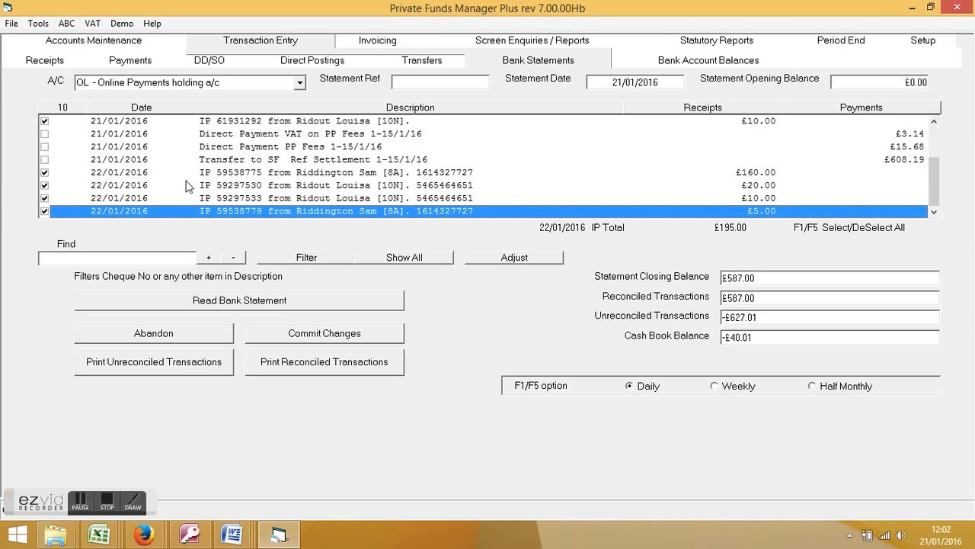
pyautogui.click(44, 133)
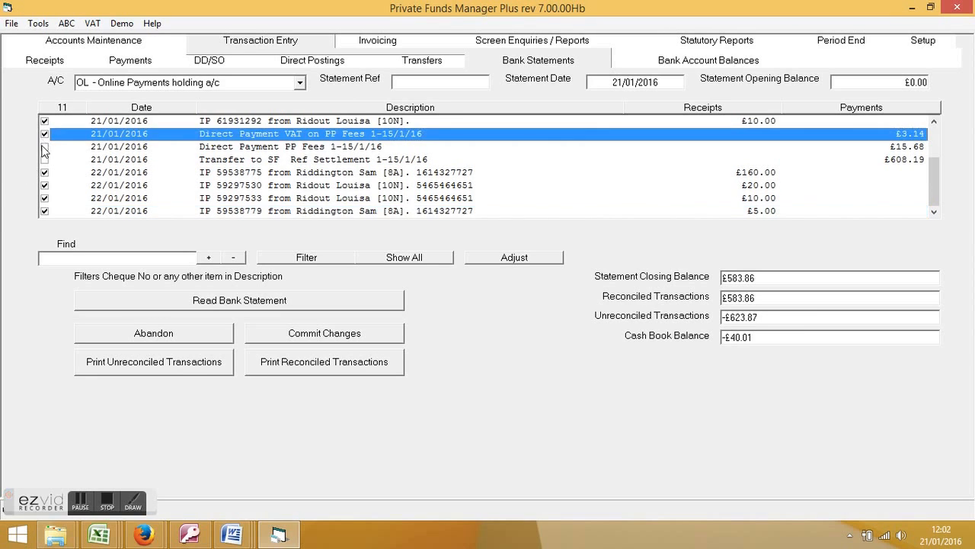
pyautogui.click(43, 147)
pyautogui.click(43, 159)
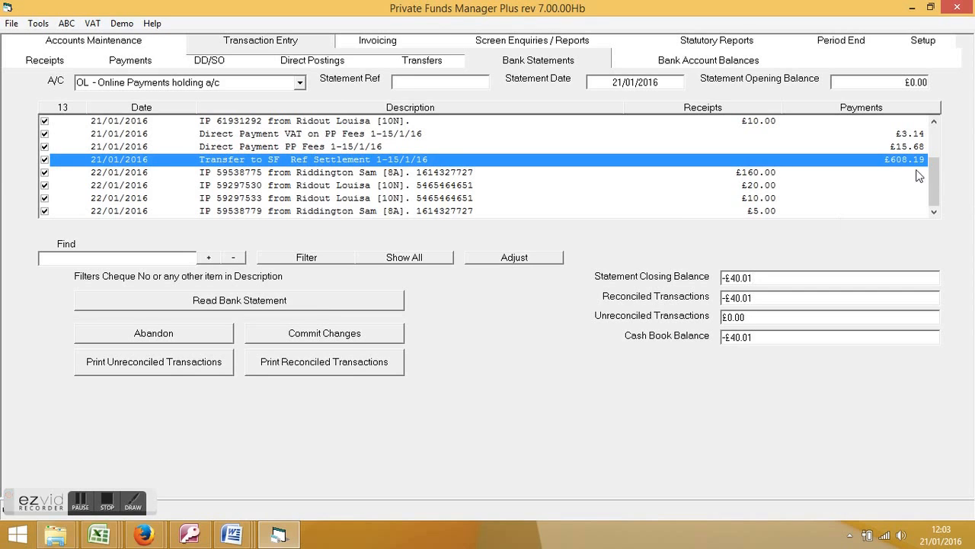
# - Unmark the £40.00 receipt dated 21/01/2016 and mark it as reconciled again
pyautogui.scroll(4, 945, 175)
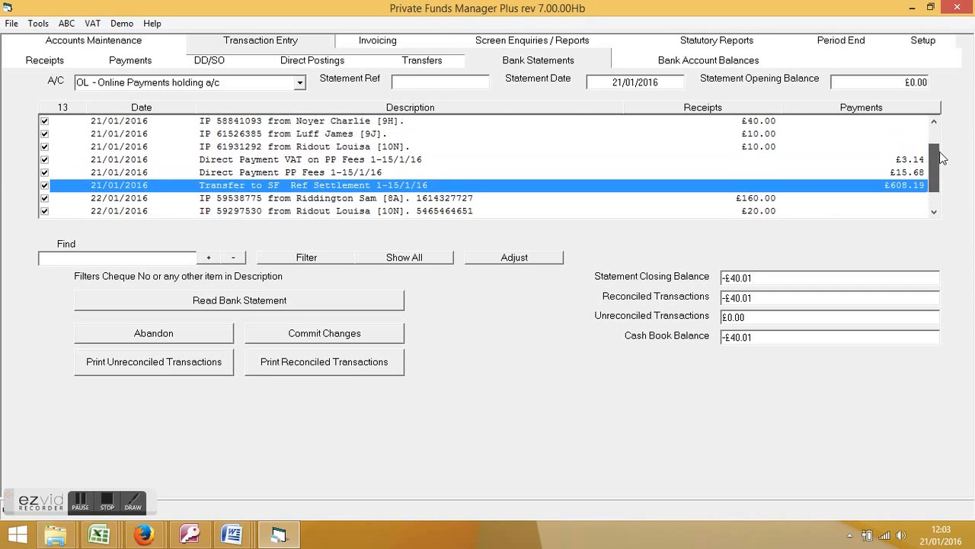
pyautogui.click(45, 146)
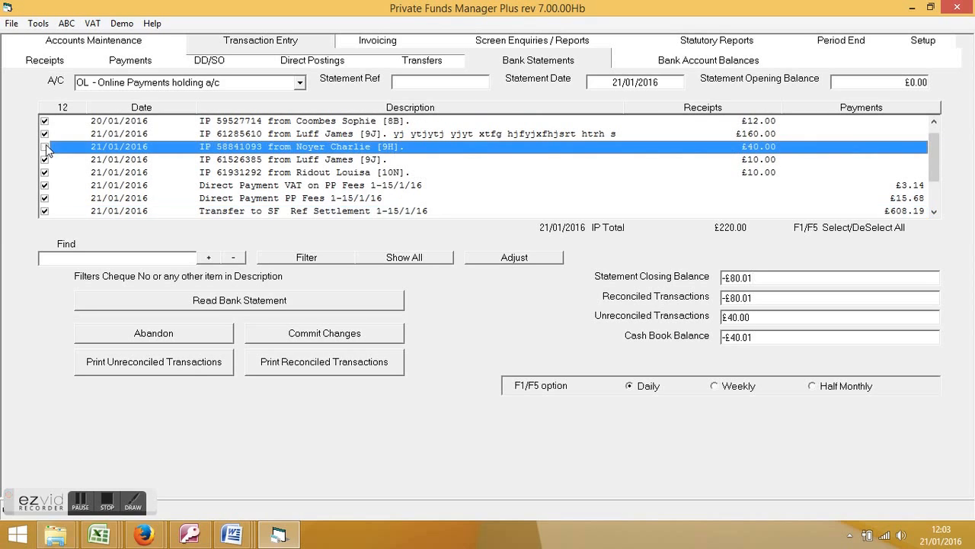
pyautogui.click(44, 147)
pyautogui.scroll(-3, 409, 201)
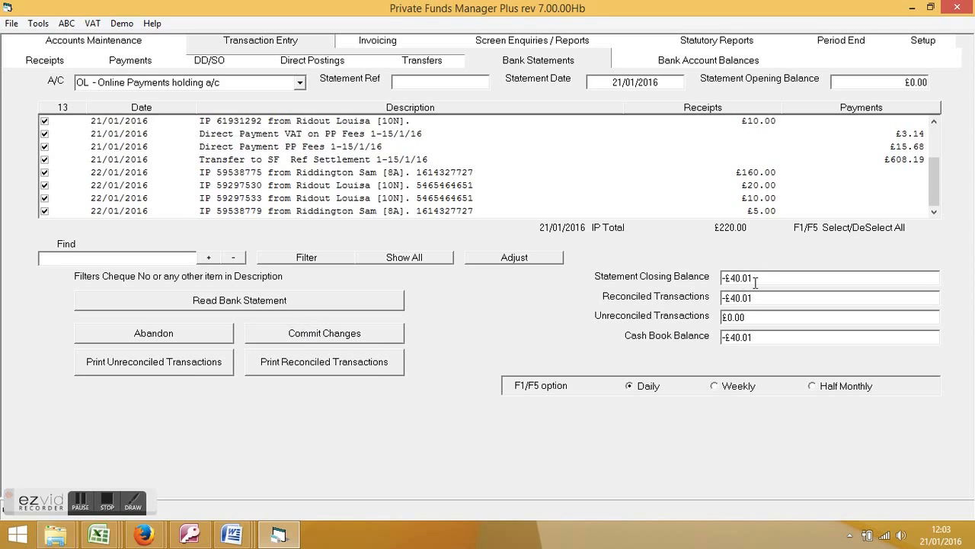
# - Check the Statement Closing Balance, and consult ParentPay's Payment items page in Firefox before returning to Private Funds Manager Plus
pyautogui.moveTo(760, 277); pyautogui.dragTo(675, 272)
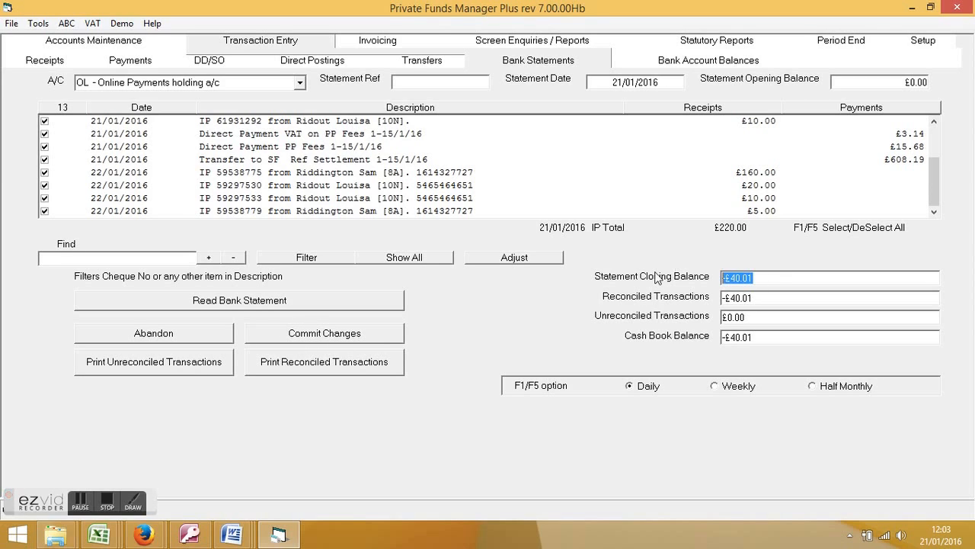
pyautogui.click(801, 276)
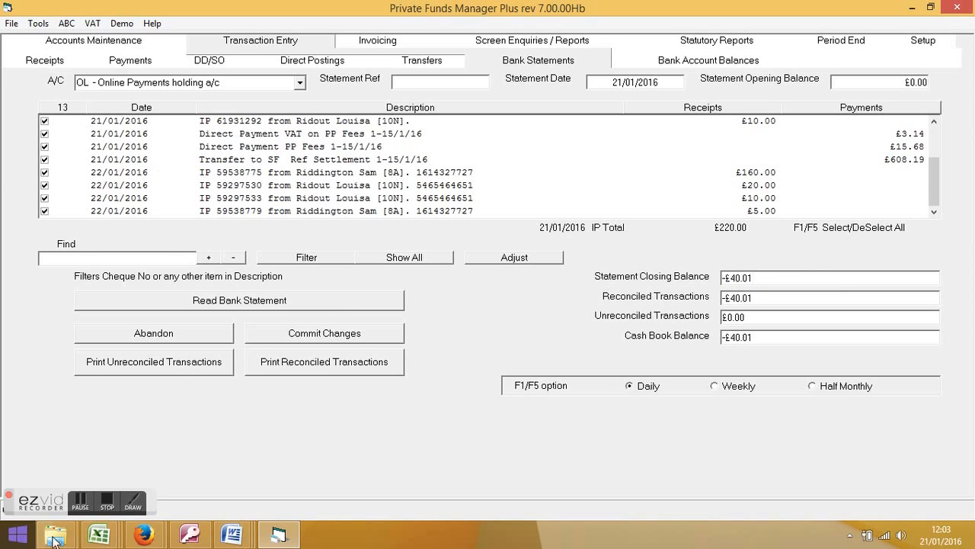
pyautogui.moveTo(149, 536)
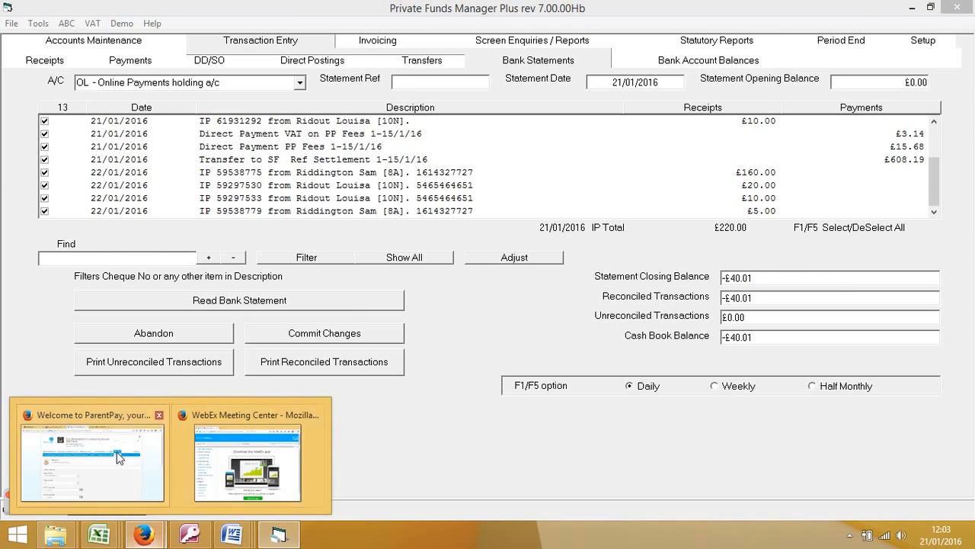
pyautogui.click(92, 457)
pyautogui.click(463, 182)
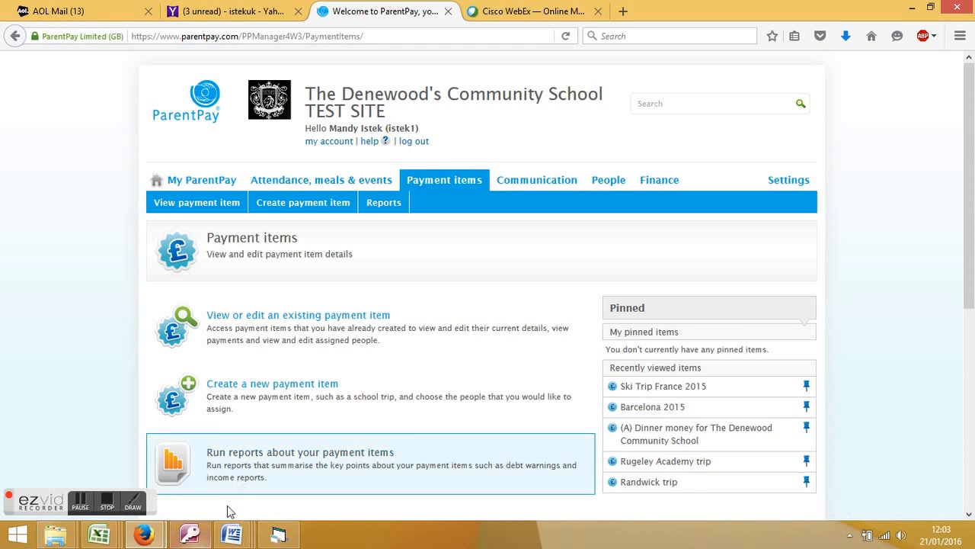
pyautogui.click(277, 538)
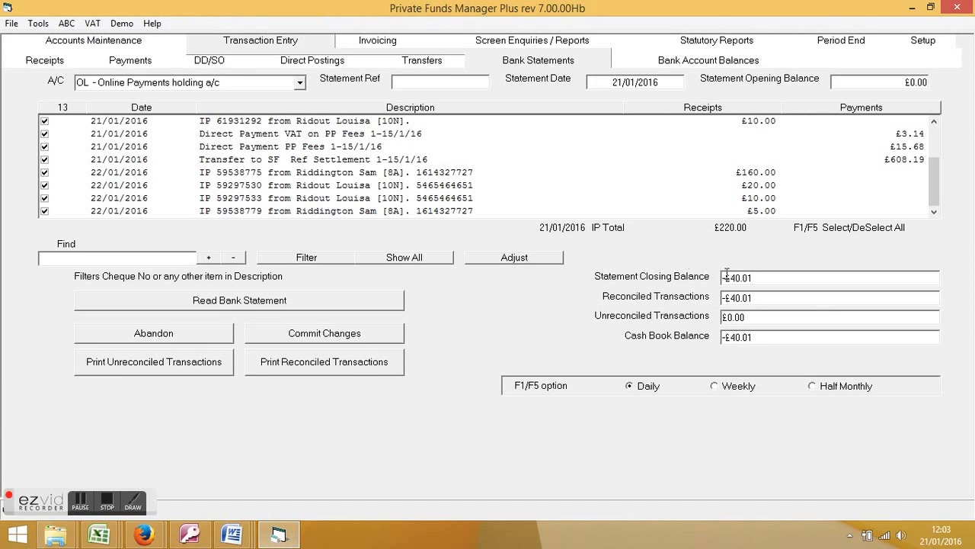
pyautogui.click(110, 500)
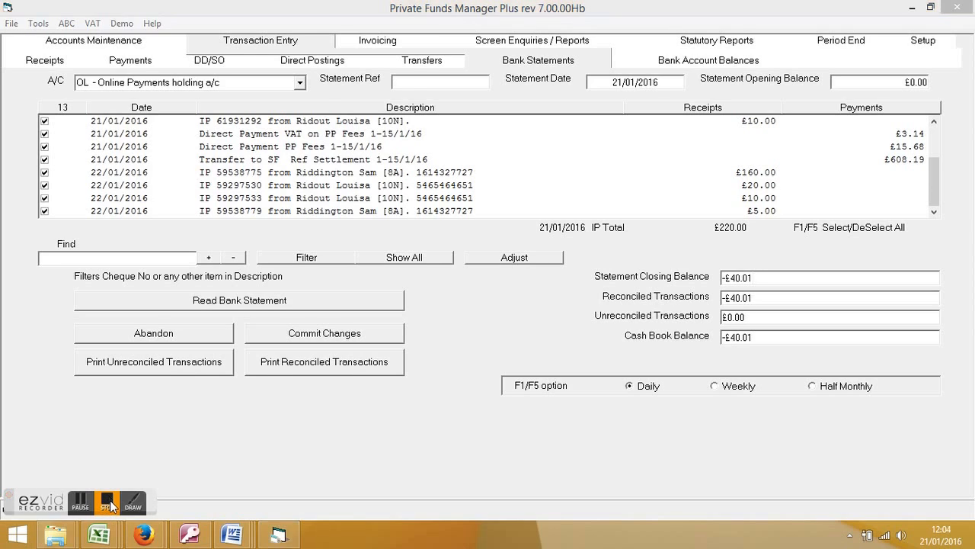